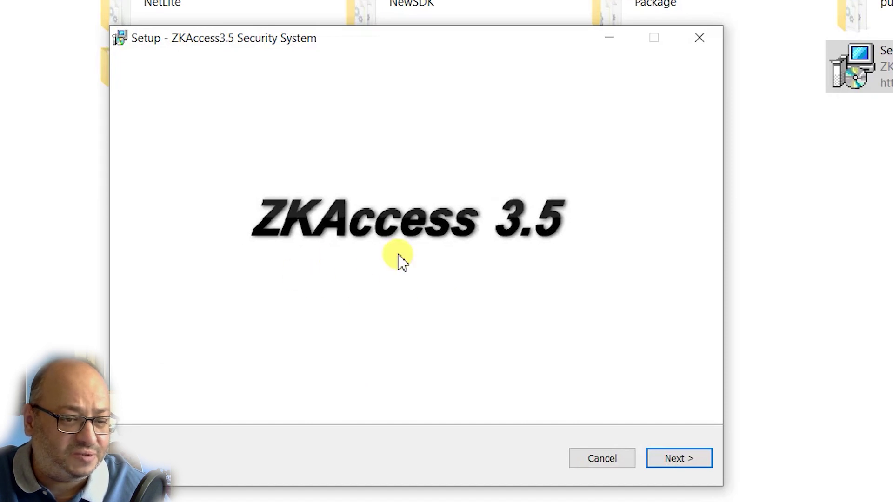
# Step: Accept the licence and keep the default install folder C:\ZKTeco\ZKAccess3.5, Start Menu folder and database
pyautogui.click(688, 463)
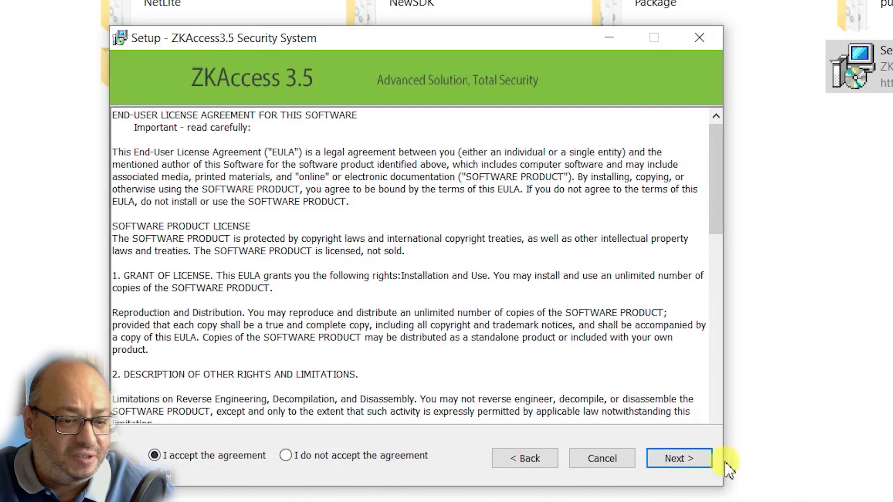
pyautogui.click(677, 469)
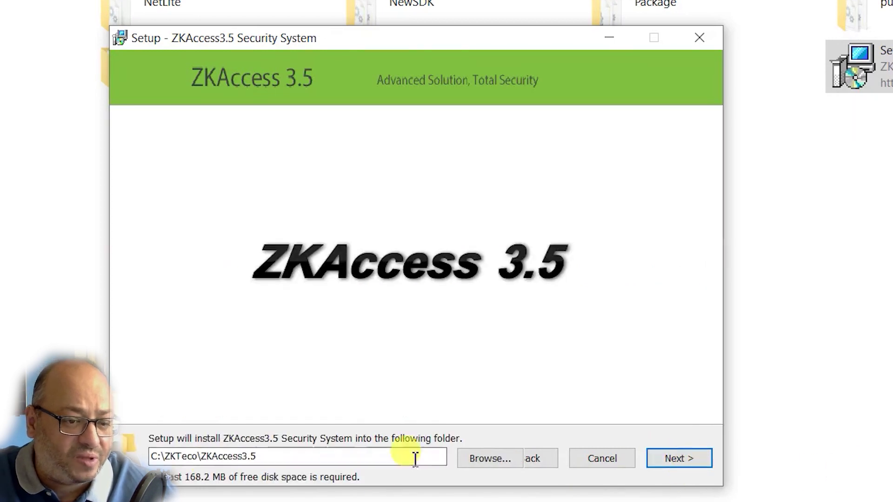
pyautogui.click(687, 470)
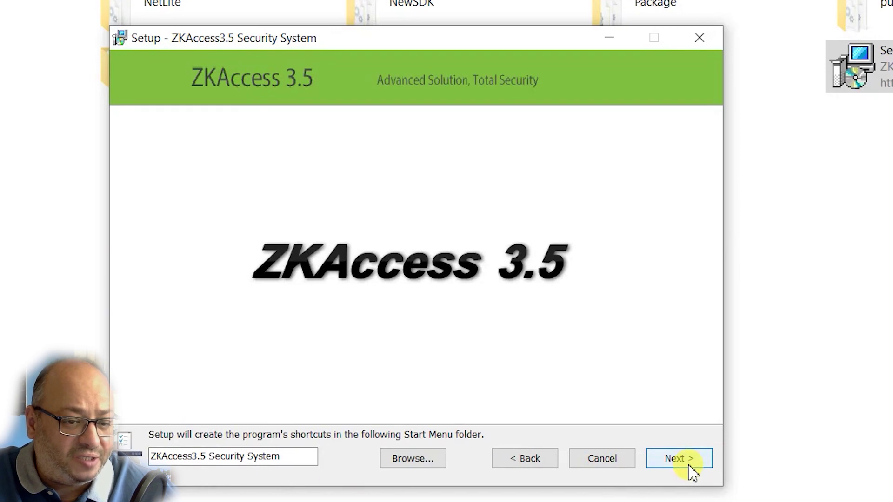
pyautogui.click(692, 472)
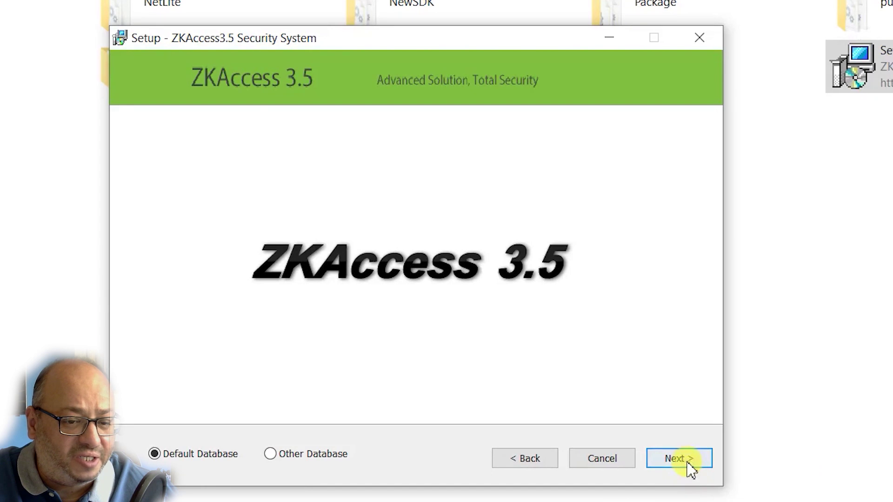
pyautogui.click(690, 468)
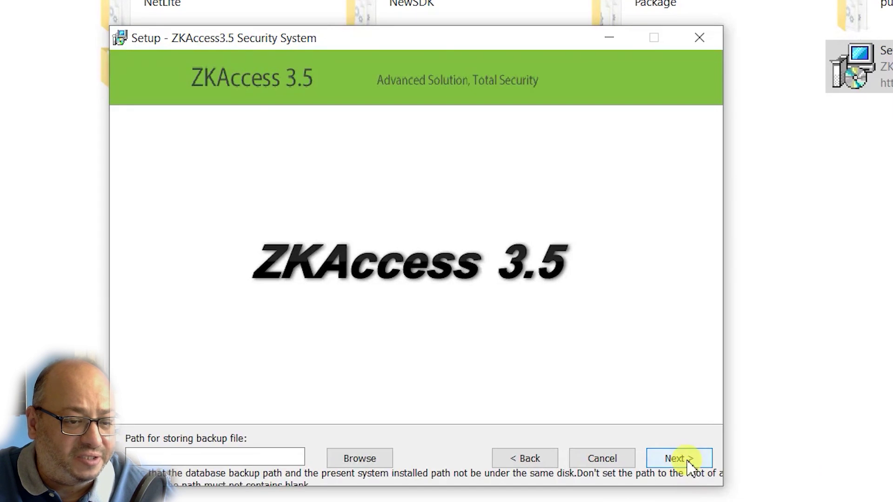
# Step: Create a new zkbackup folder on Local Disk (D:) and use D:\zkbackup as the backup path
pyautogui.click(375, 460)
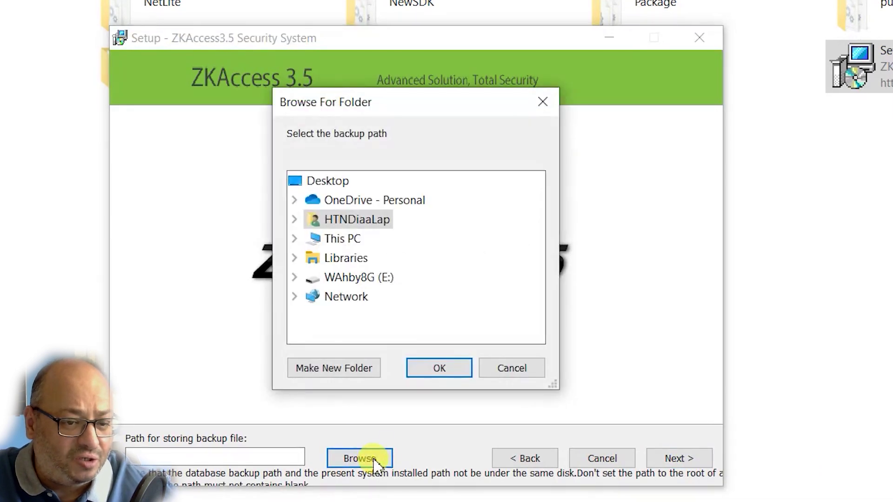
pyautogui.click(361, 242)
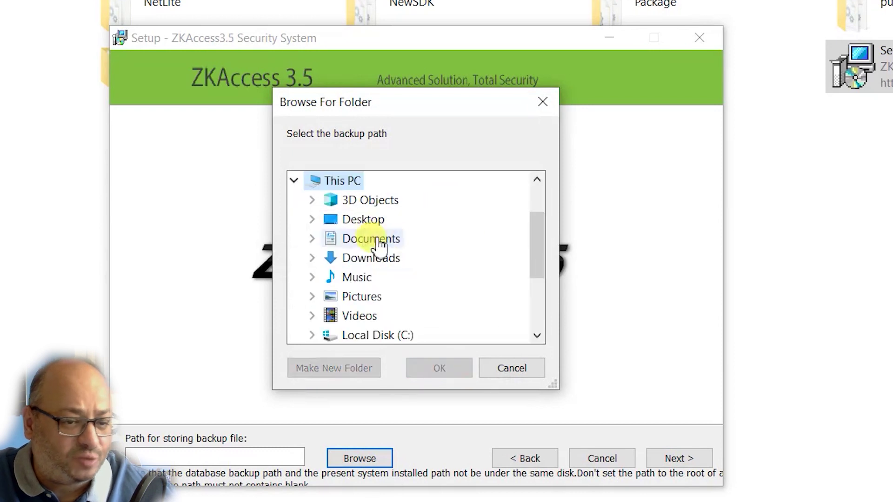
pyautogui.click(537, 336)
pyautogui.click(538, 336)
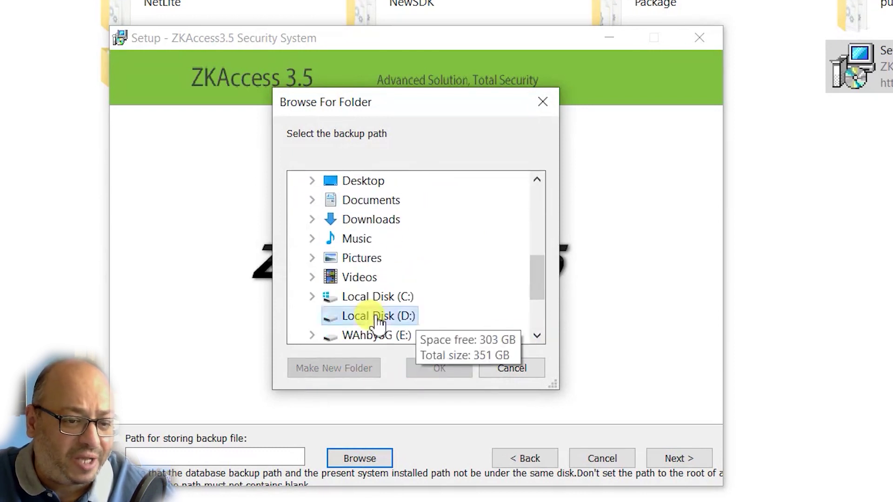
pyautogui.click(373, 316)
pyautogui.click(342, 375)
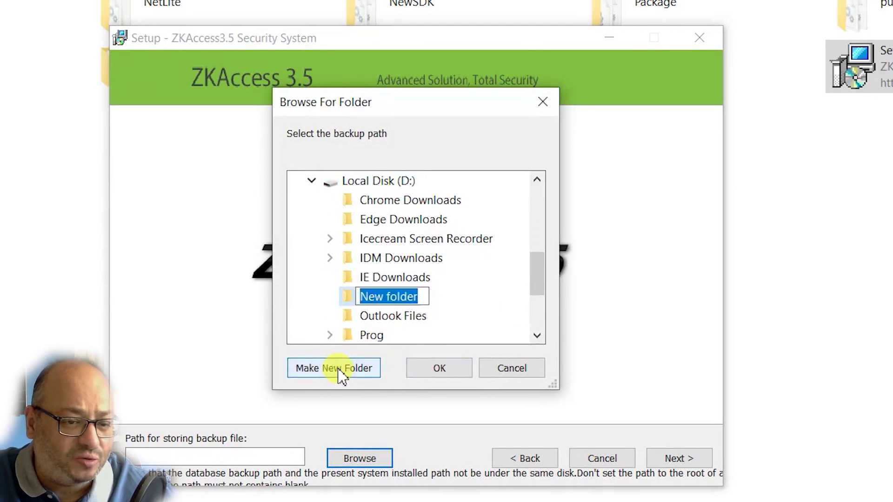
pyautogui.write('zk')
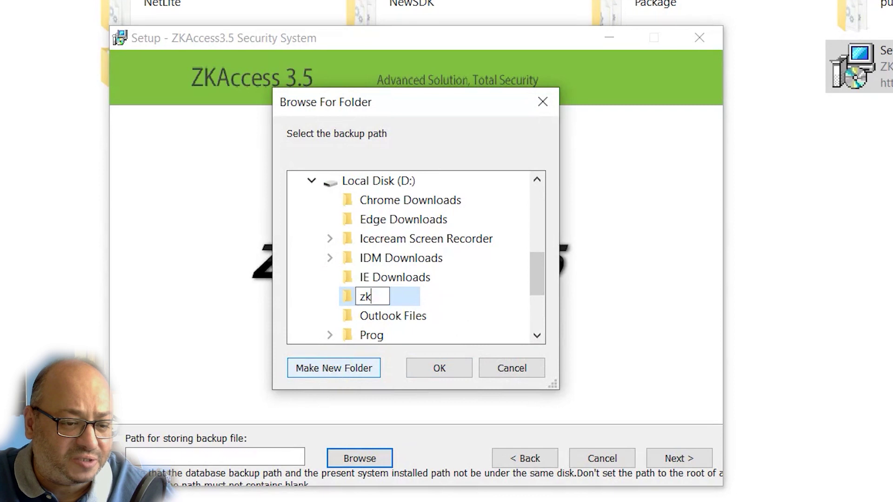
pyautogui.write('backup')
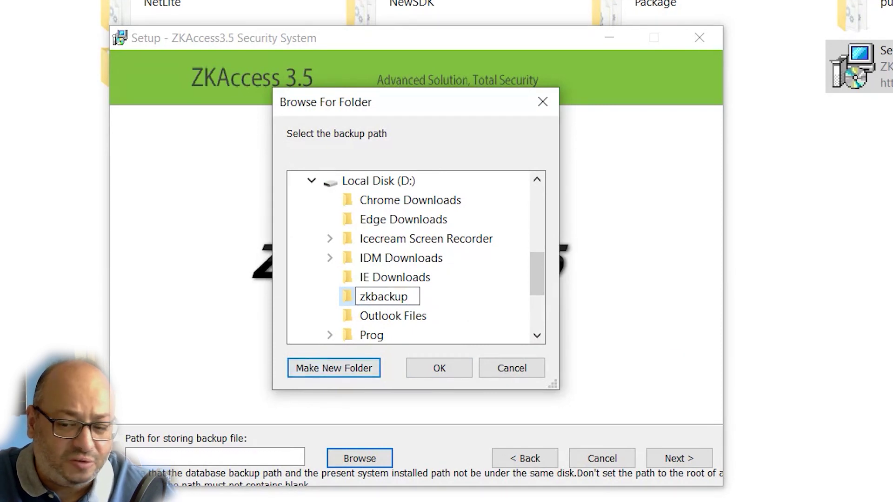
pyautogui.click(443, 368)
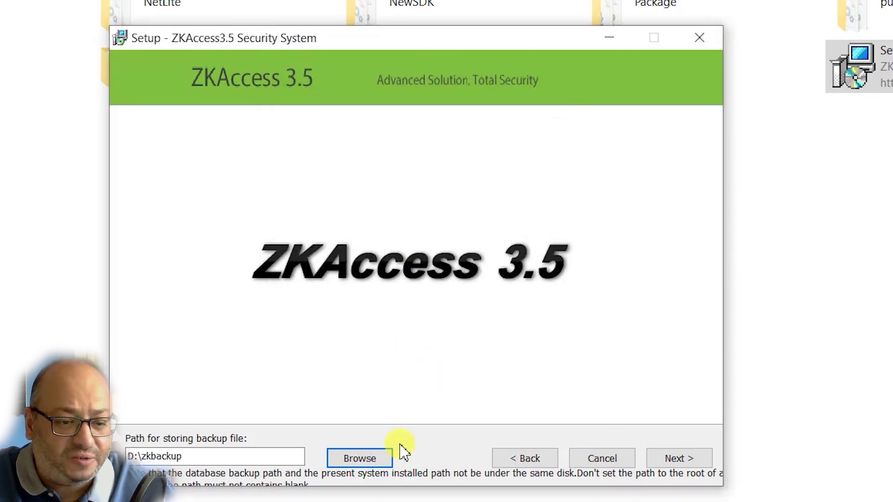
# Step: Install ZKAccess 3.5 and finish setup, choosing to restart the computer later
pyautogui.click(688, 461)
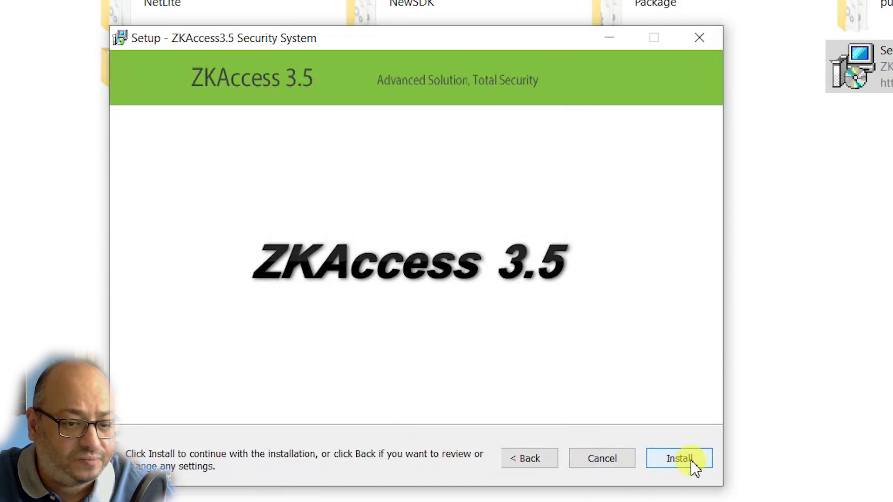
pyautogui.click(688, 460)
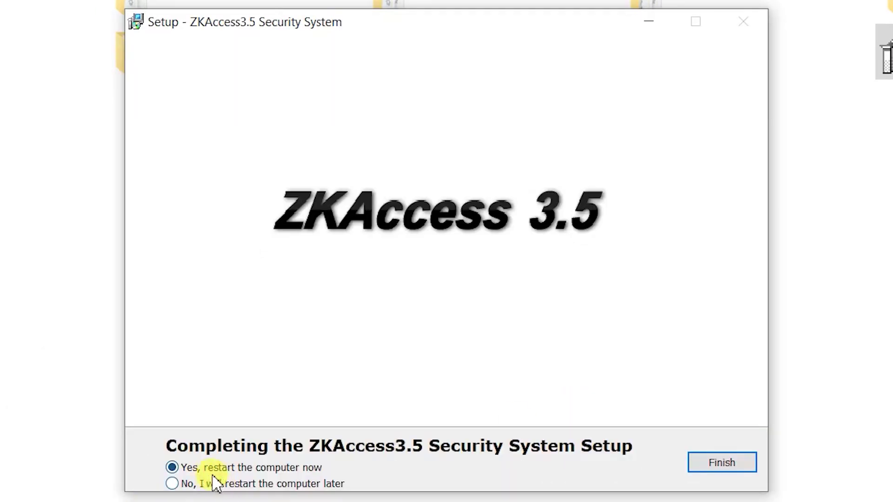
pyautogui.click(172, 484)
pyautogui.click(739, 467)
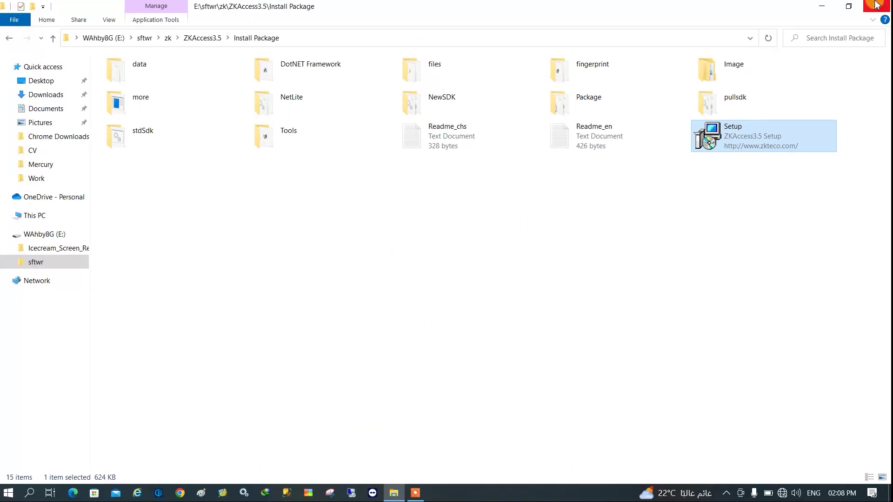
# Step: Launch ZKAccess3.5 Security System from its group under Z in the Start menu
pyautogui.click(819, 7)
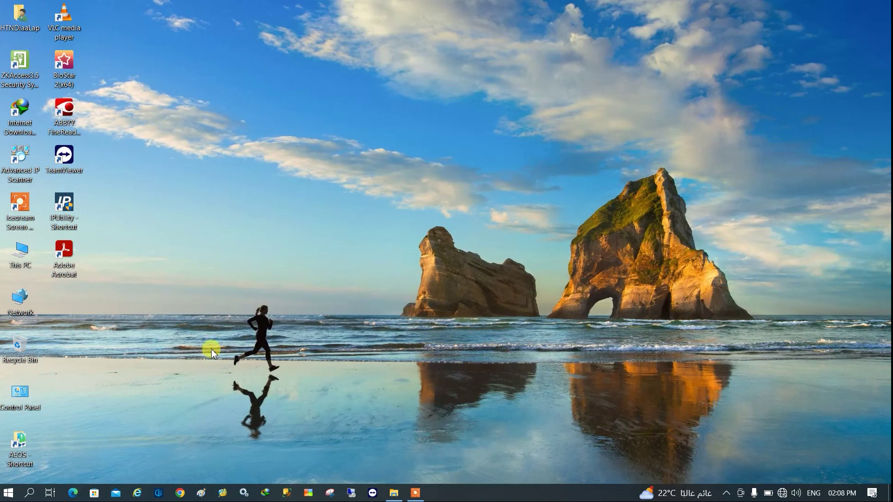
pyautogui.click(10, 494)
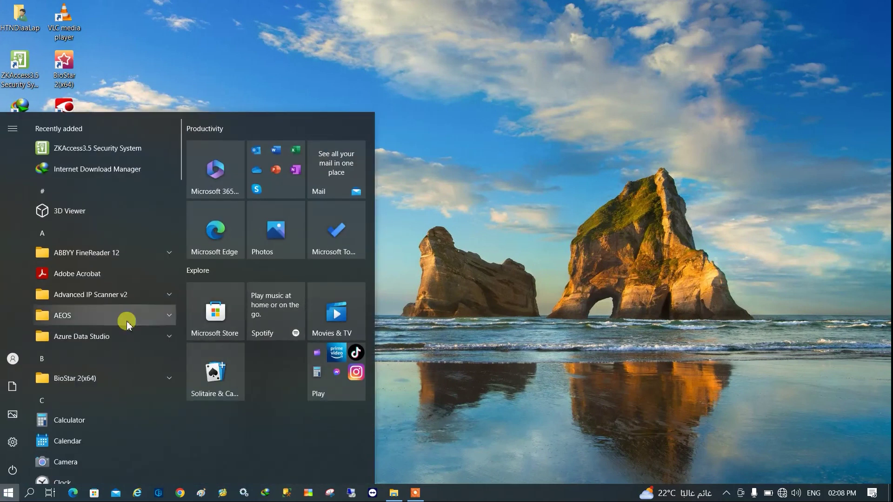
pyautogui.scroll(-15, 126, 322)
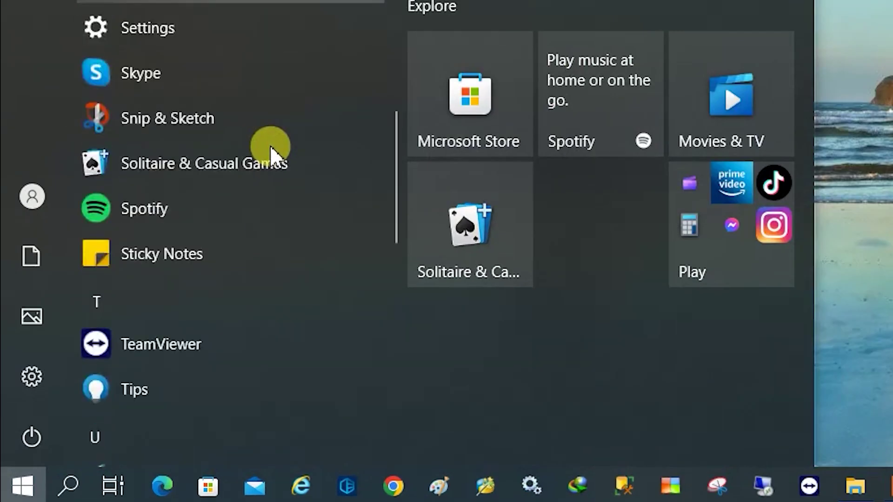
pyautogui.scroll(-10, 270, 145)
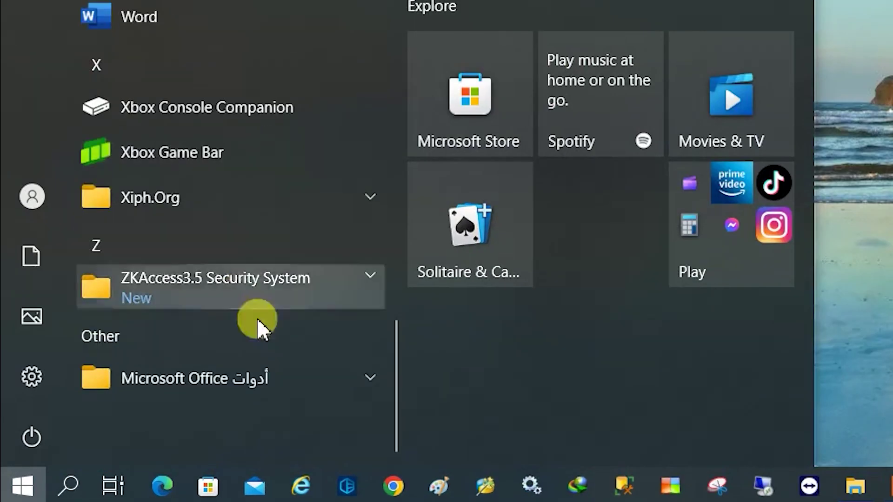
pyautogui.click(301, 281)
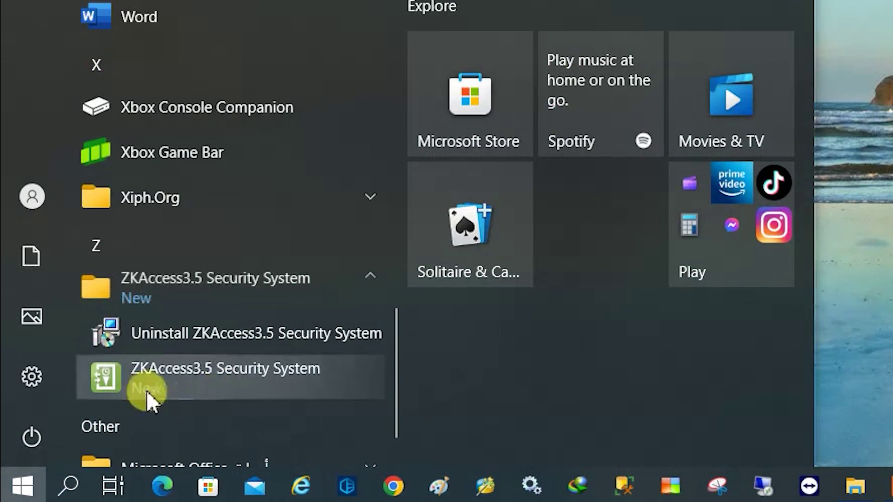
pyautogui.click(193, 378)
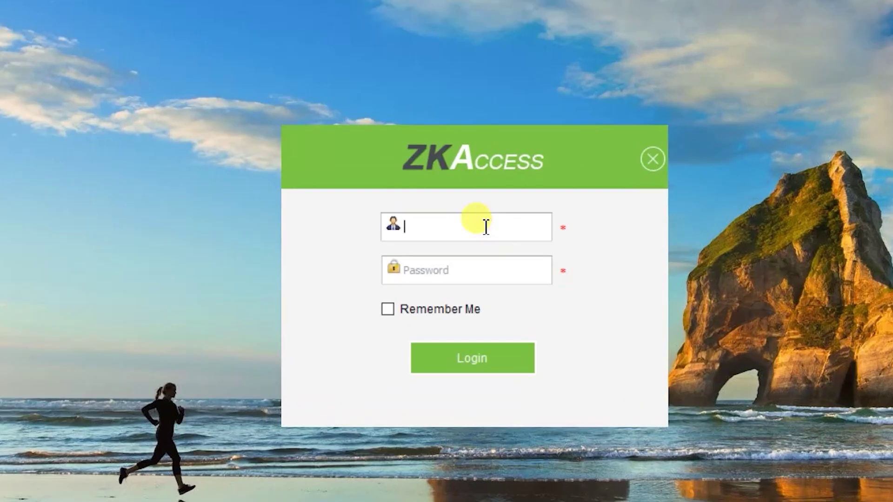
# Step: Log in with the administrator username and password, with Remember Me ticked
pyautogui.click(486, 227)
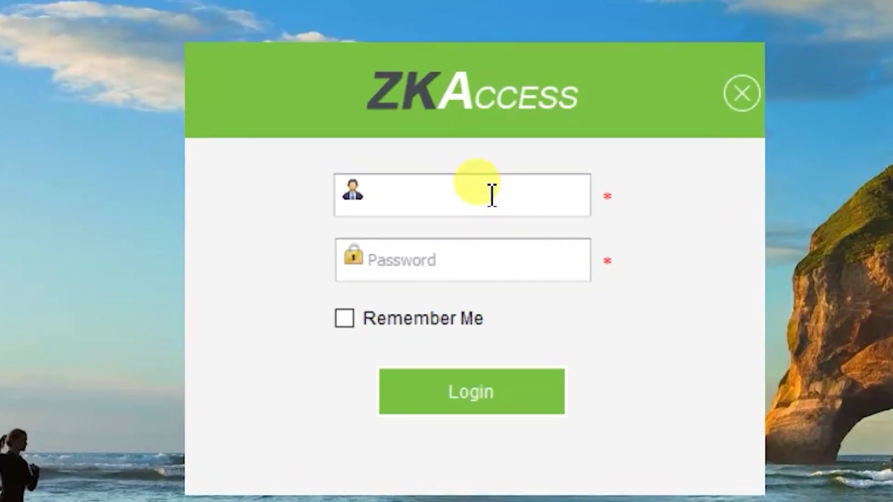
pyautogui.write('admin')
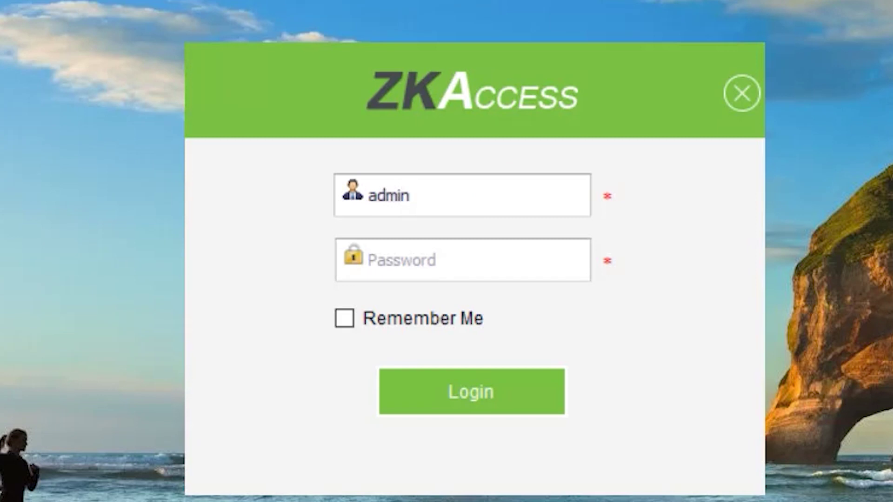
pyautogui.click(369, 260)
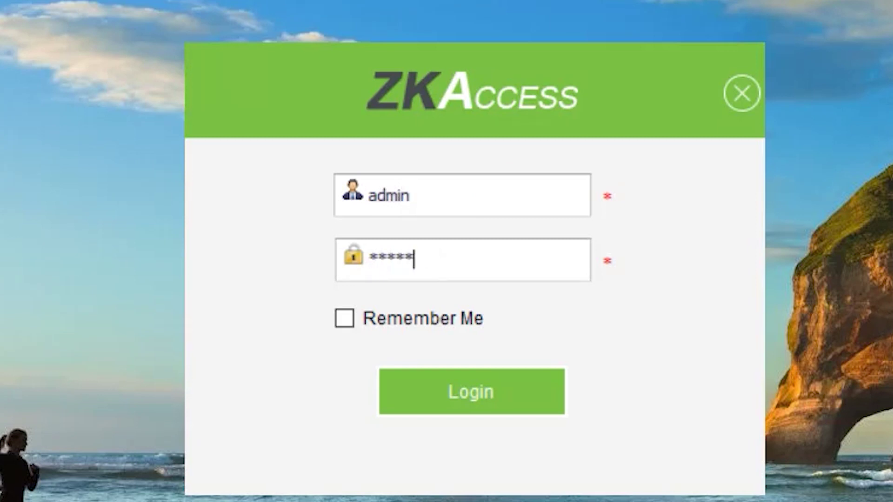
pyautogui.click(347, 320)
pyautogui.click(491, 404)
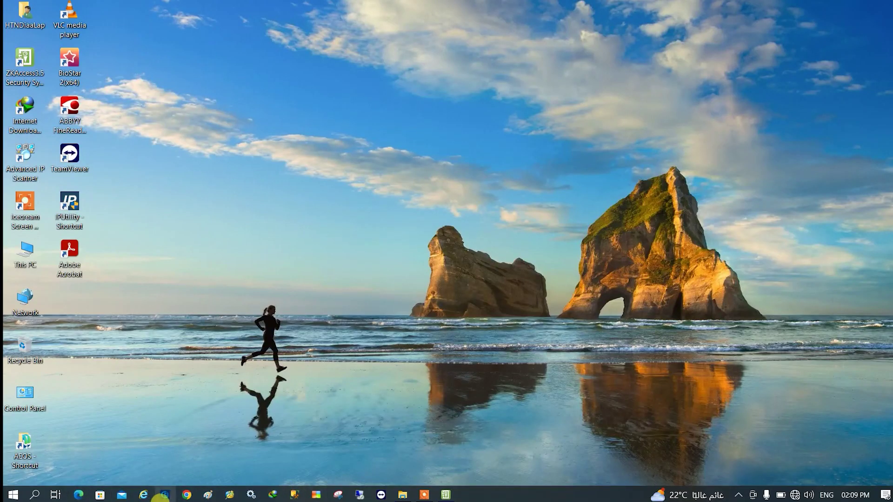
# Step: Run a network search with the Search Panels and Modify IPAddress tool from Install Package > Tools
pyautogui.click(403, 495)
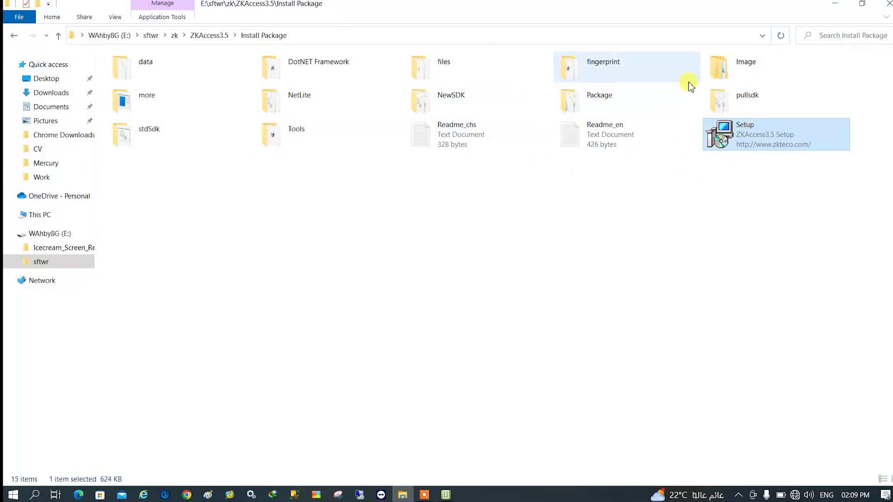
pyautogui.doubleClick(313, 132)
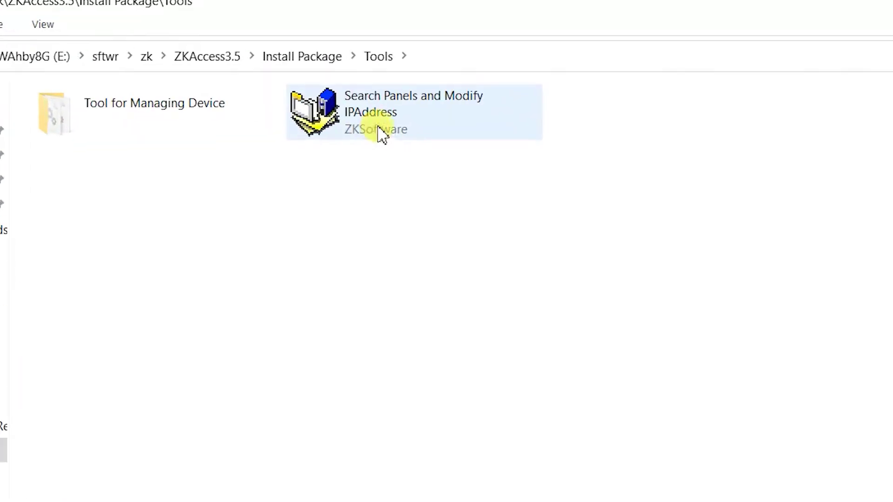
pyautogui.doubleClick(389, 114)
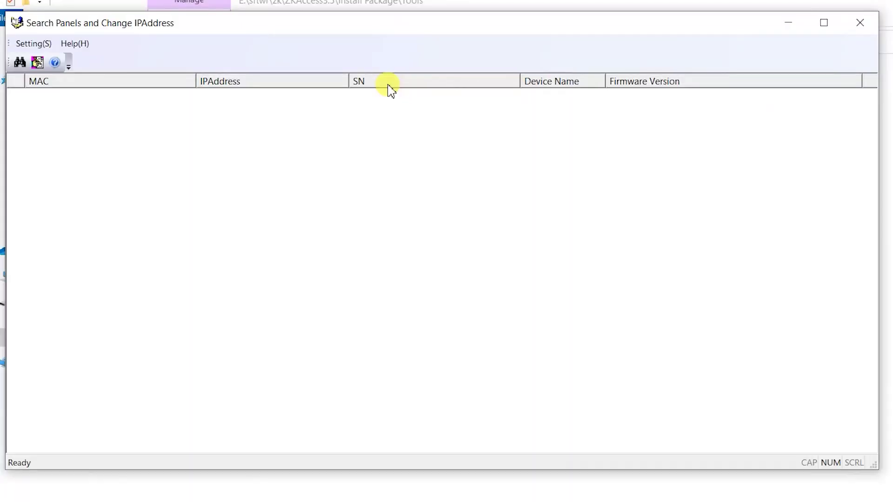
pyautogui.click(19, 62)
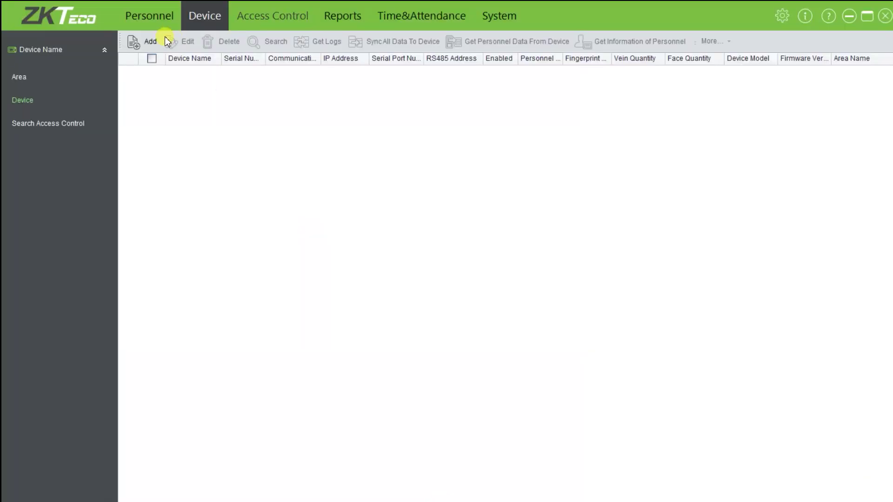
# Step: Add a new device over TCP/IP at IP address 192.168.1.201, port 4370
pyautogui.click(141, 45)
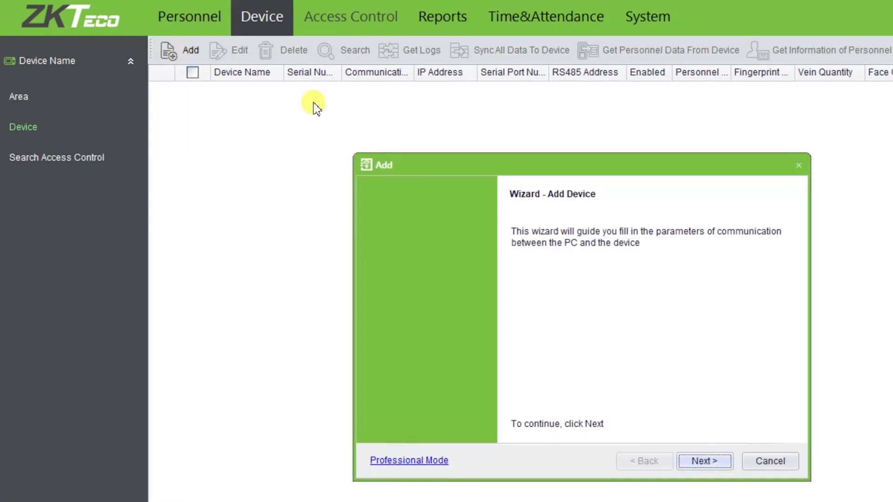
pyautogui.click(721, 468)
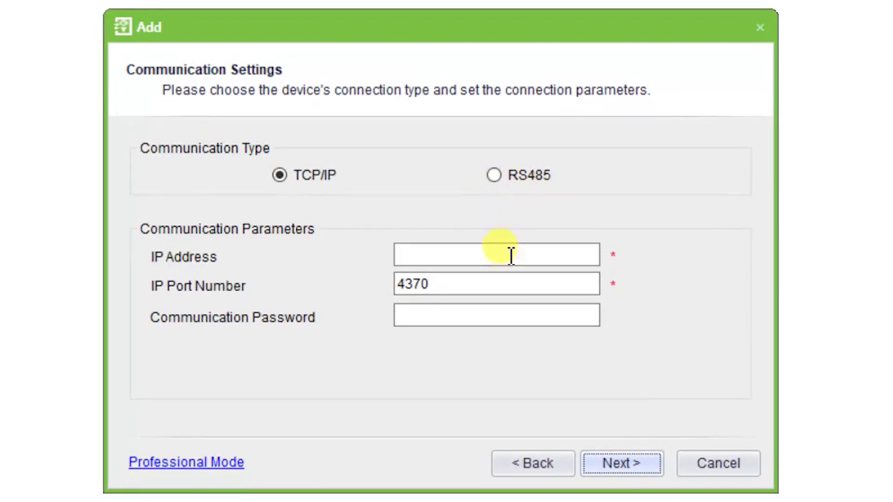
pyautogui.click(445, 259)
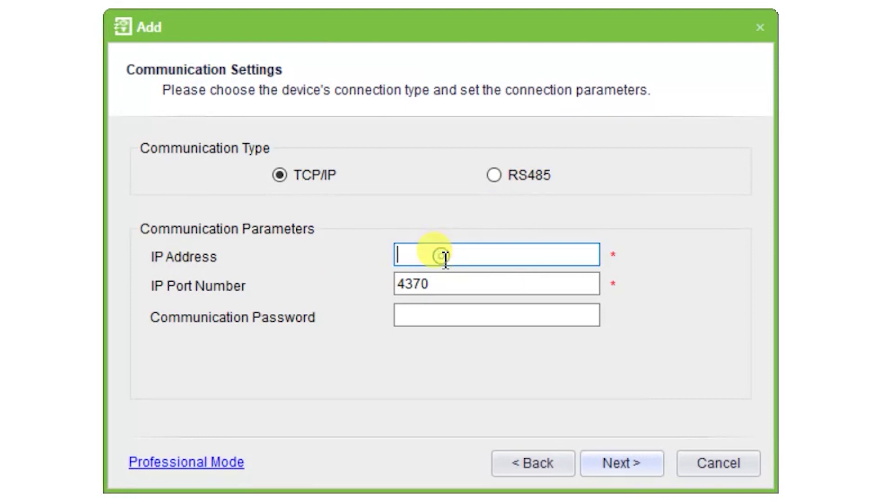
pyautogui.write('19')
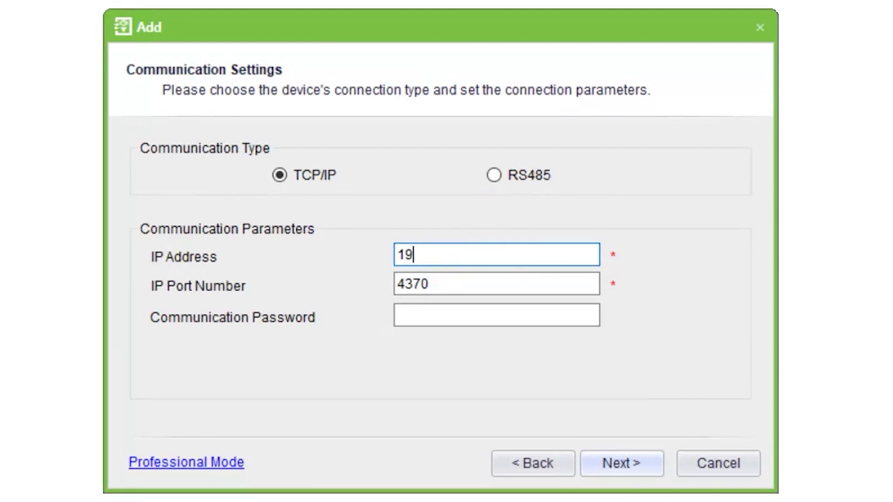
pyautogui.write('2.168.1.201')
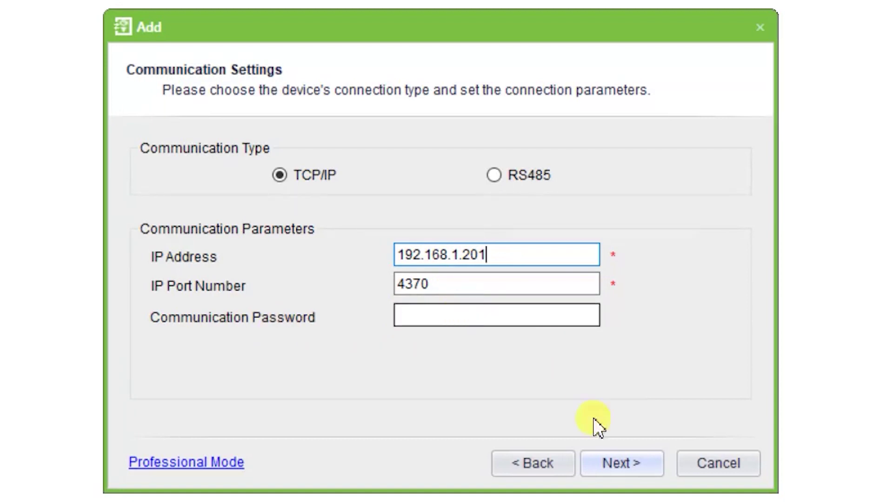
pyautogui.click(639, 464)
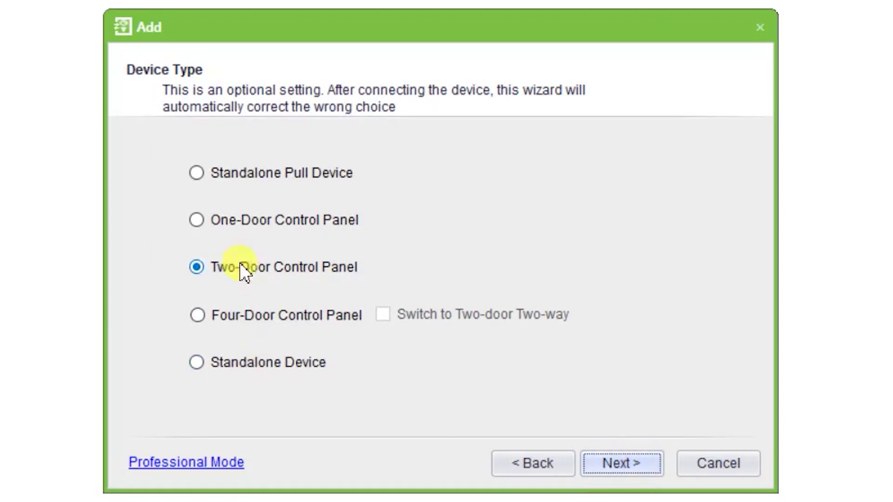
# Step: Make the device a One-Door Control Panel named Test in the Area Name area
pyautogui.click(197, 220)
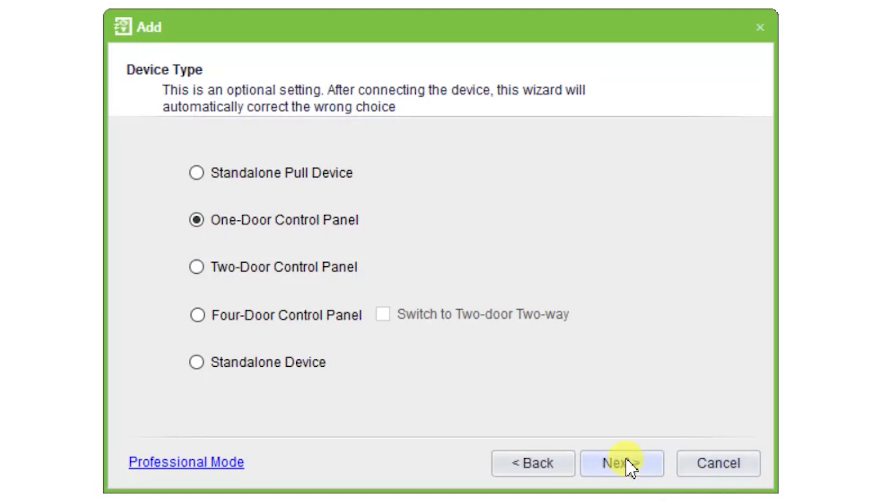
pyautogui.click(654, 465)
pyautogui.click(538, 176)
pyautogui.write('Test')
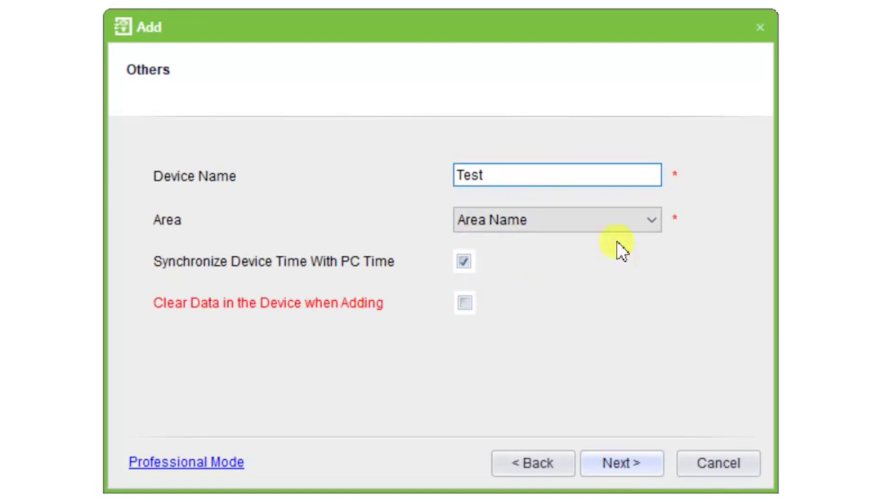
pyautogui.click(655, 222)
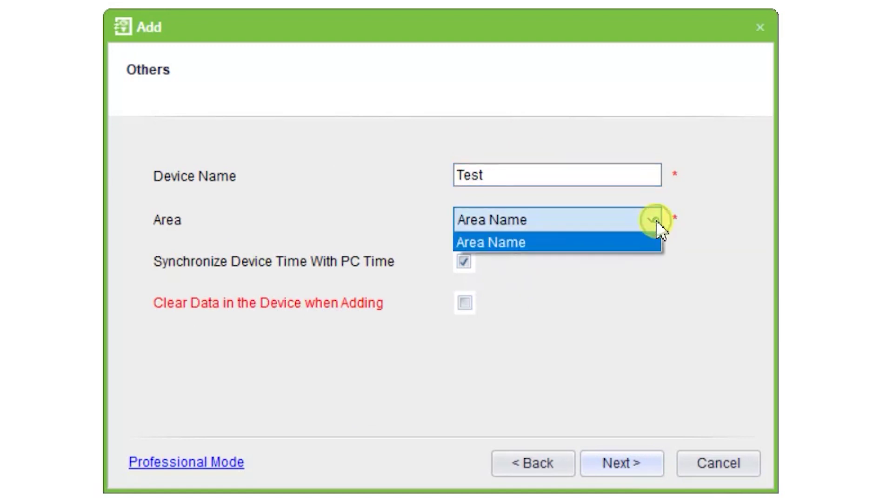
pyautogui.click(613, 243)
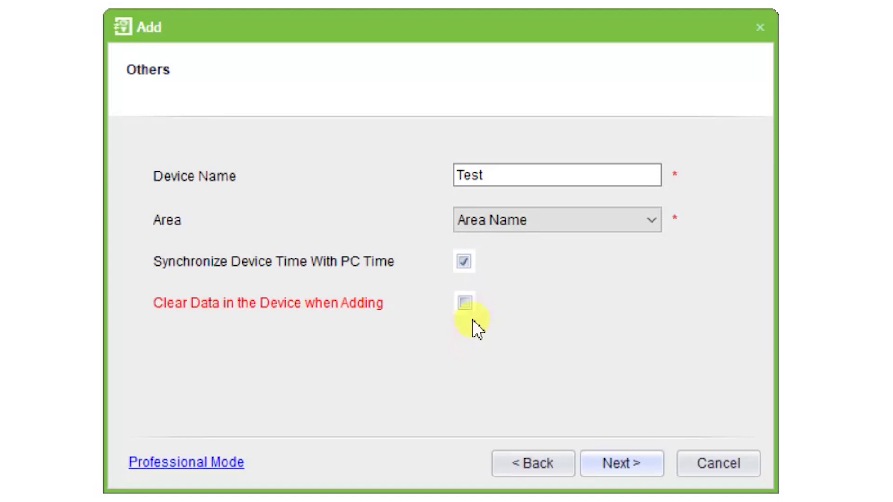
# Step: Enable Clear Data in the Device when Adding, finish the wizard, and retry after the timeout
pyautogui.click(465, 308)
pyautogui.click(642, 467)
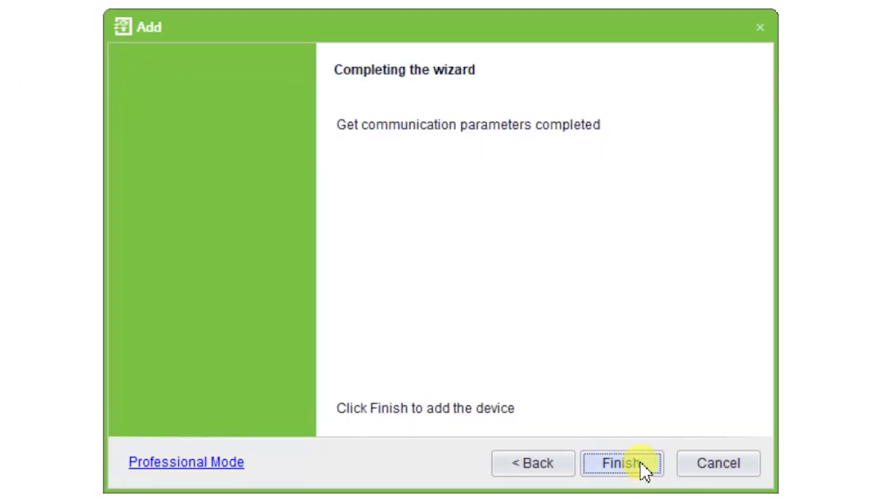
pyautogui.click(644, 470)
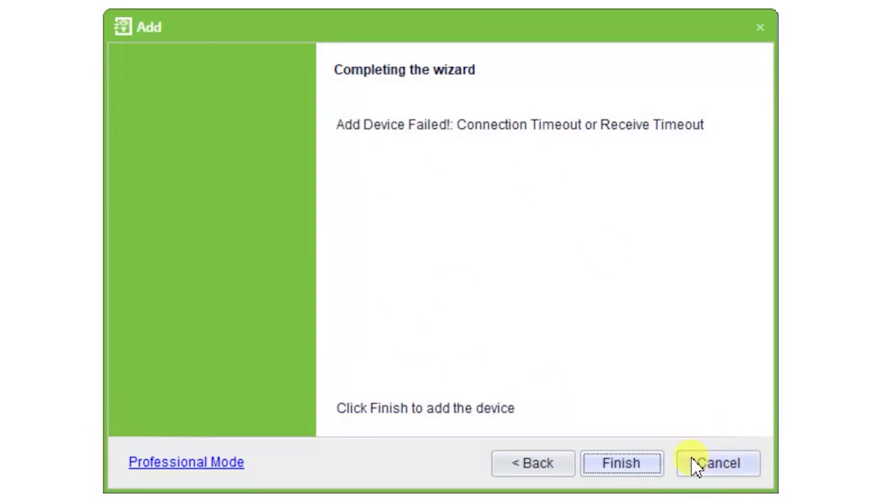
pyautogui.click(647, 468)
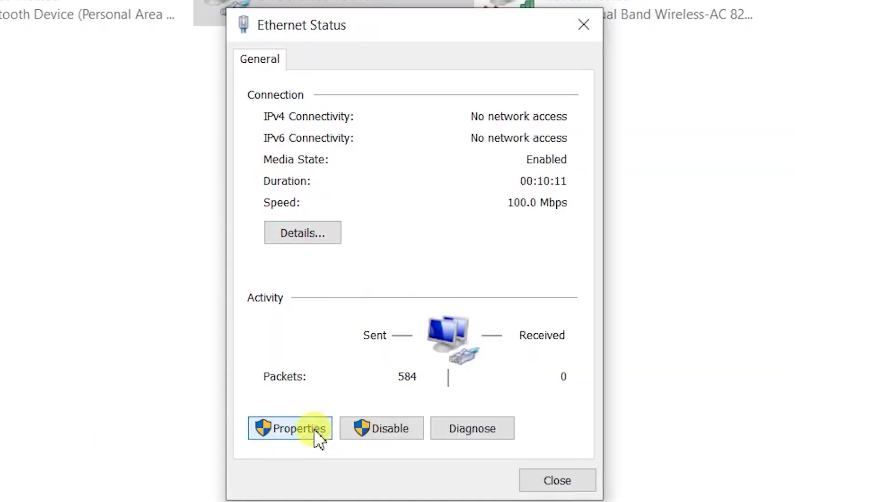
# Step: Give the Ethernet adapter static IPv4 address 192.168.1.100 with subnet mask 255.255.255.0
pyautogui.click(319, 437)
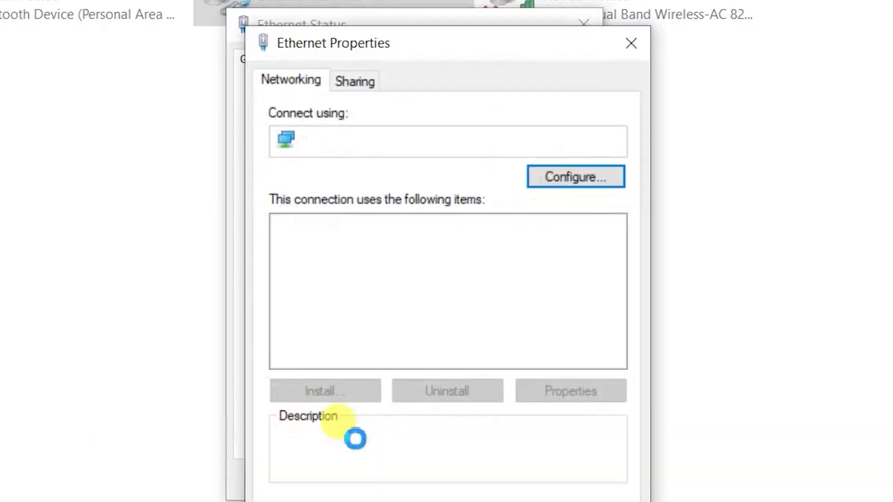
pyautogui.doubleClick(515, 285)
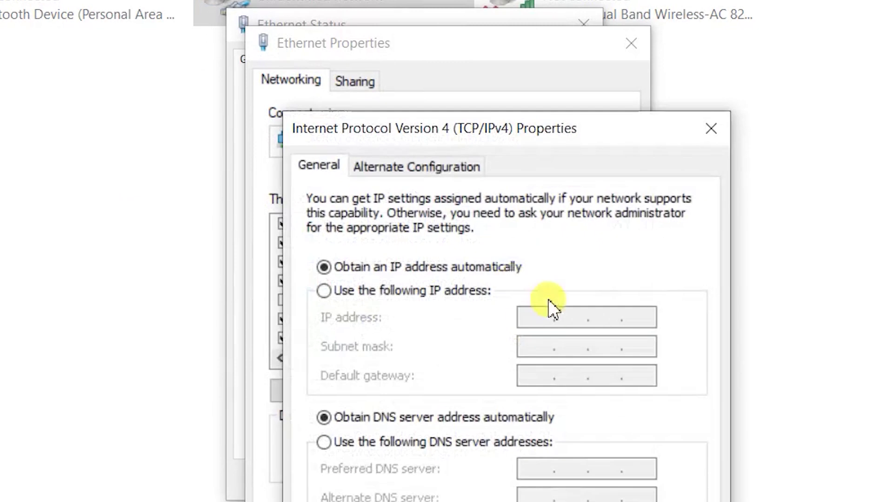
pyautogui.click(324, 291)
pyautogui.write('192.168.1.')
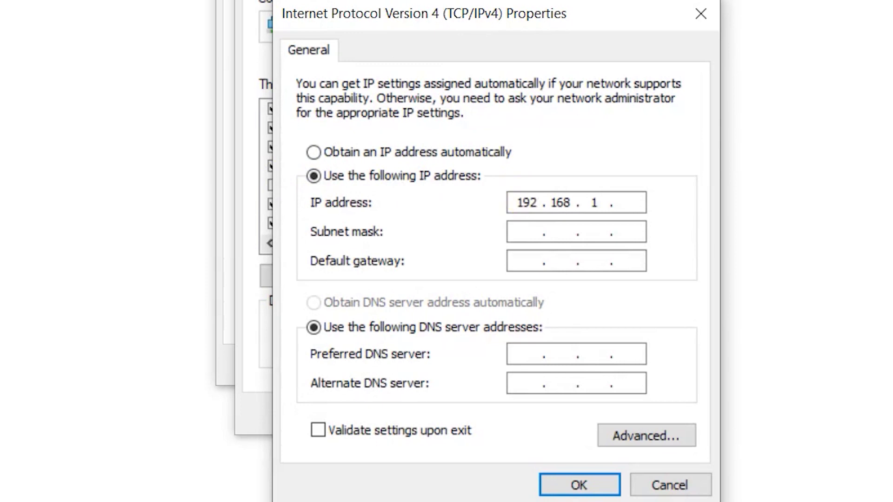
pyautogui.write('100')
pyautogui.click(532, 232)
pyautogui.click(582, 486)
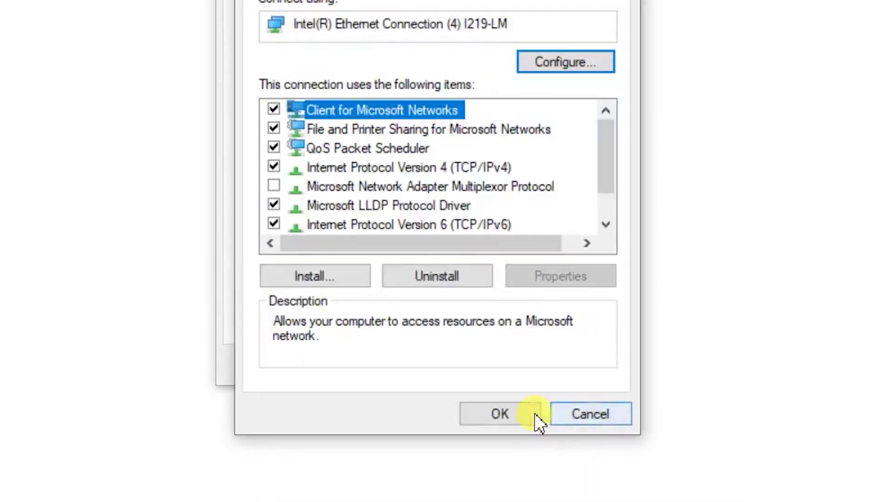
pyautogui.click(541, 414)
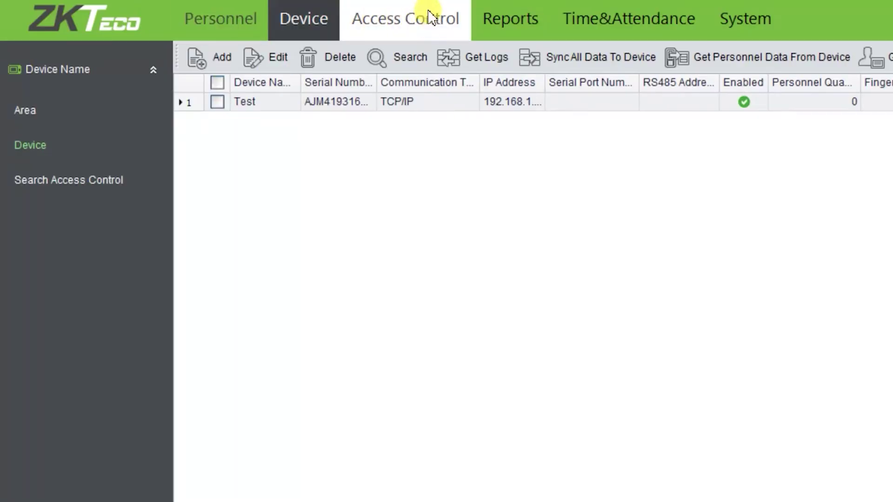
# Step: In real-time monitoring, remotely open door Test-1 for the default 15 seconds
pyautogui.click(415, 22)
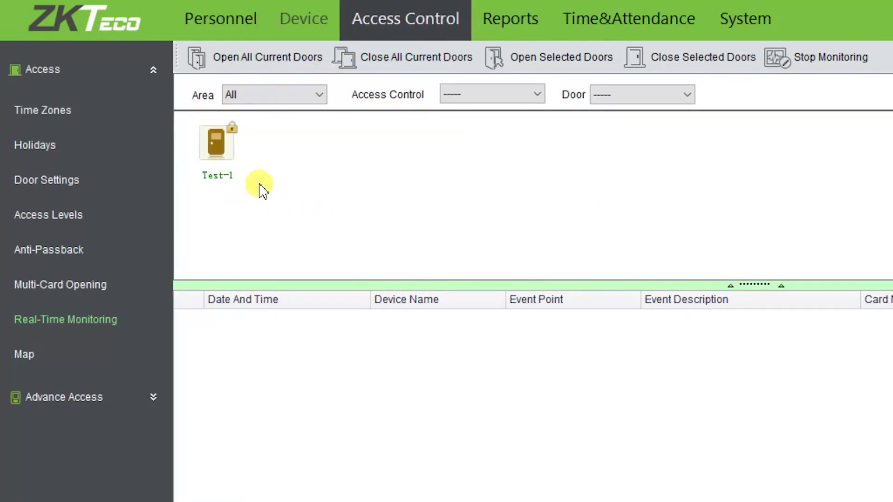
pyautogui.moveTo(226, 177)
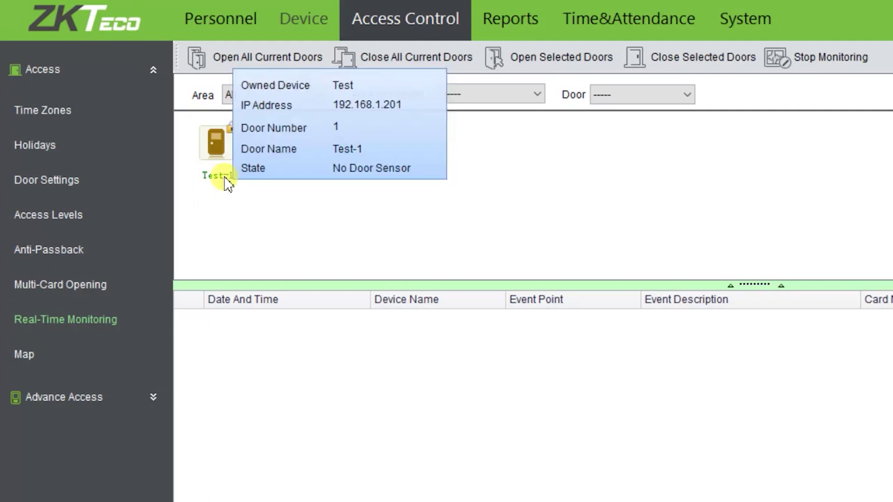
pyautogui.rightClick(225, 164)
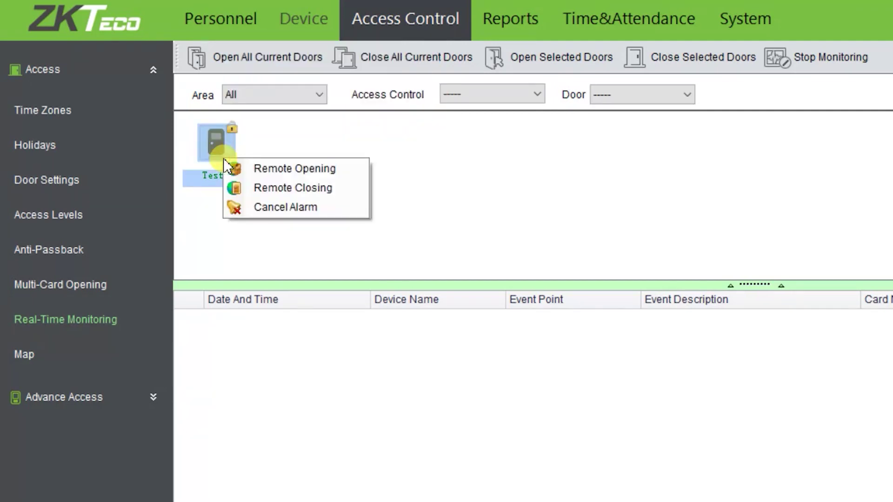
pyautogui.click(246, 169)
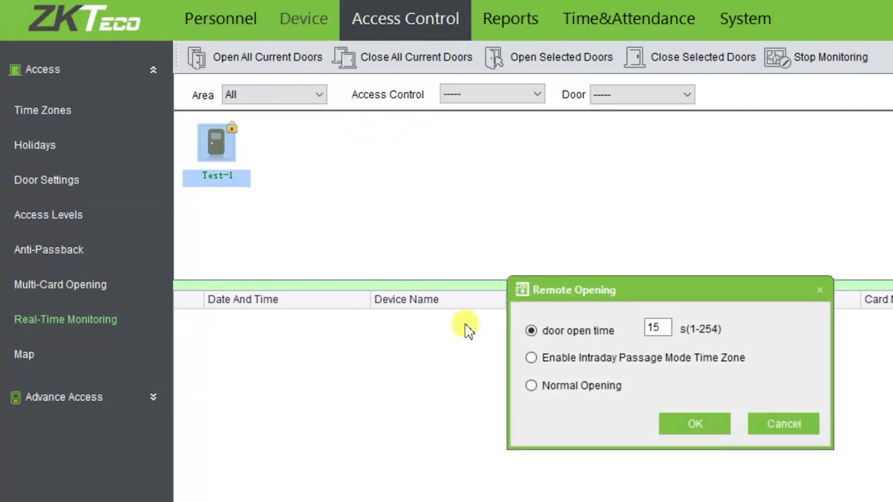
pyautogui.click(696, 424)
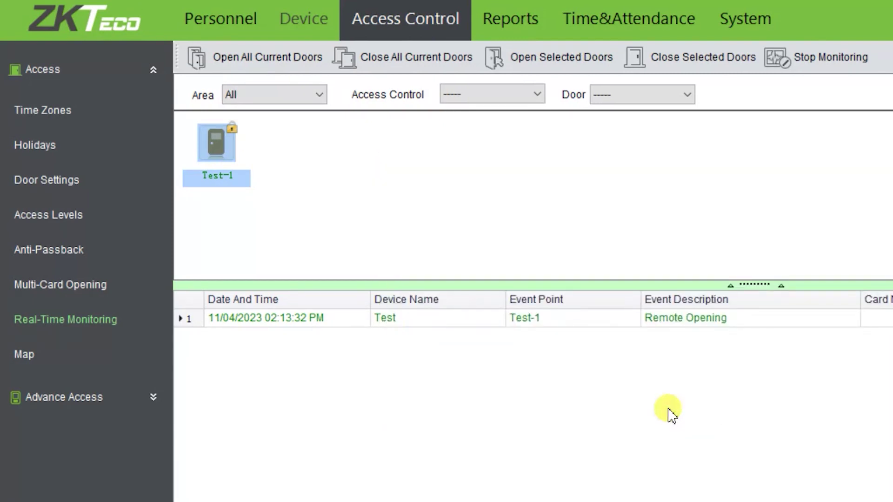
# Step: Remotely open Test-1 again with door open time changed from 15 to 3
pyautogui.moveTo(222, 130)
pyautogui.rightClick(222, 159)
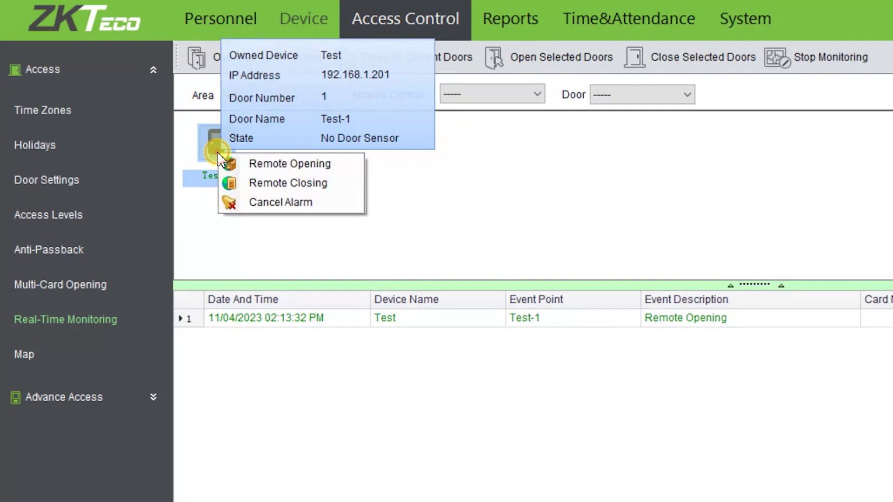
pyautogui.click(280, 163)
pyautogui.doubleClick(656, 327)
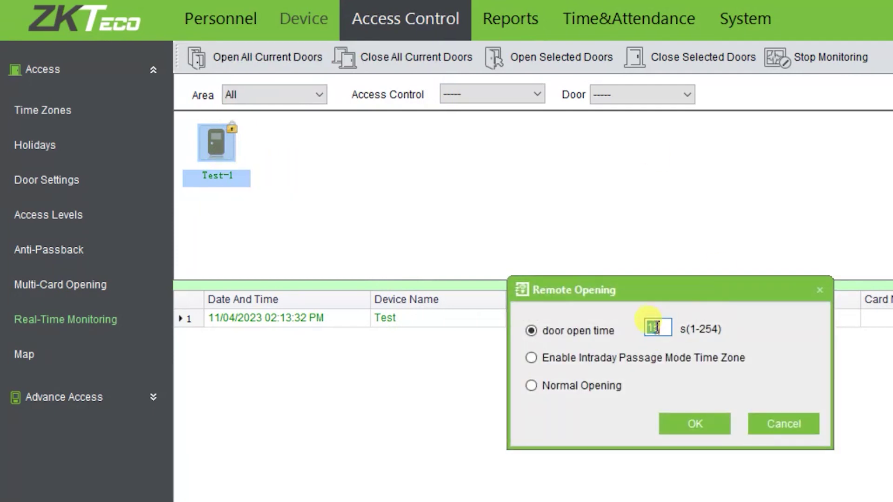
pyautogui.write('3')
pyautogui.click(692, 428)
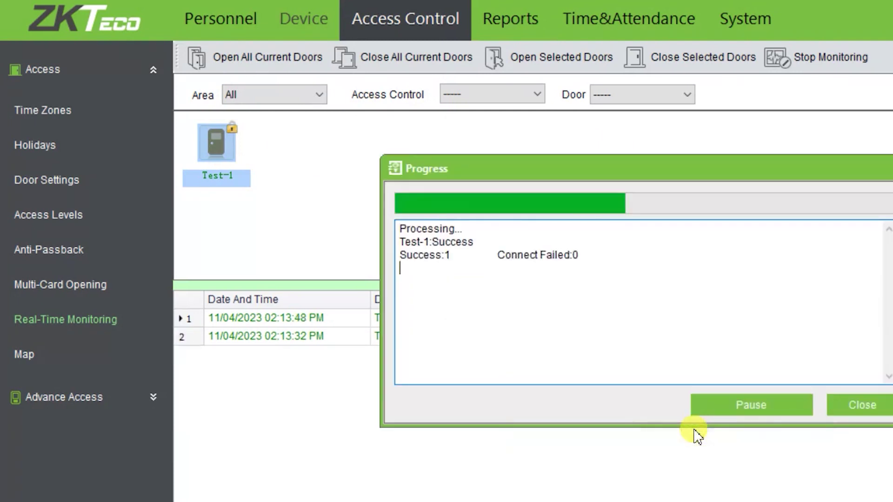
pyautogui.click(859, 404)
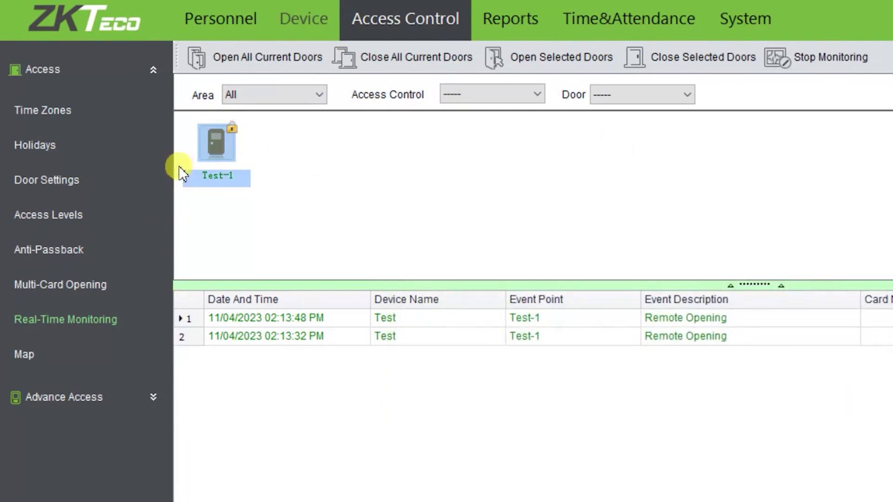
# Step: Open Test-1 remotely a third time with a 3-second door open time
pyautogui.rightClick(224, 158)
pyautogui.click(241, 163)
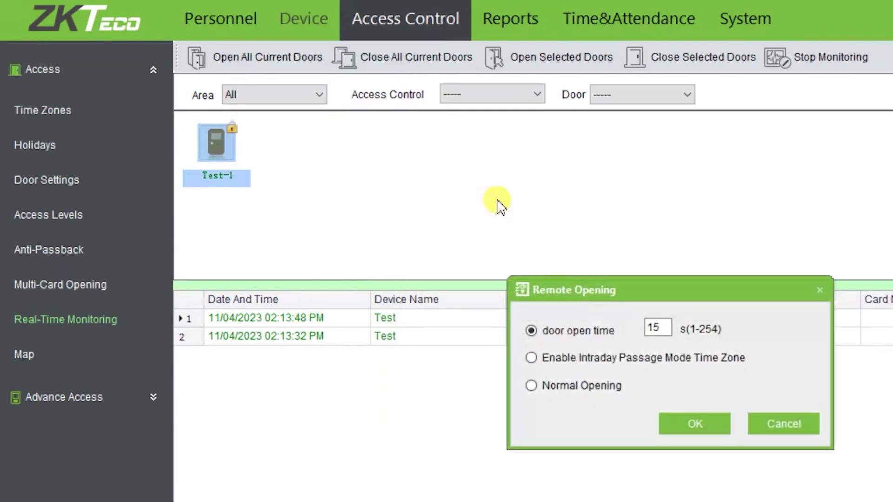
pyautogui.doubleClick(659, 327)
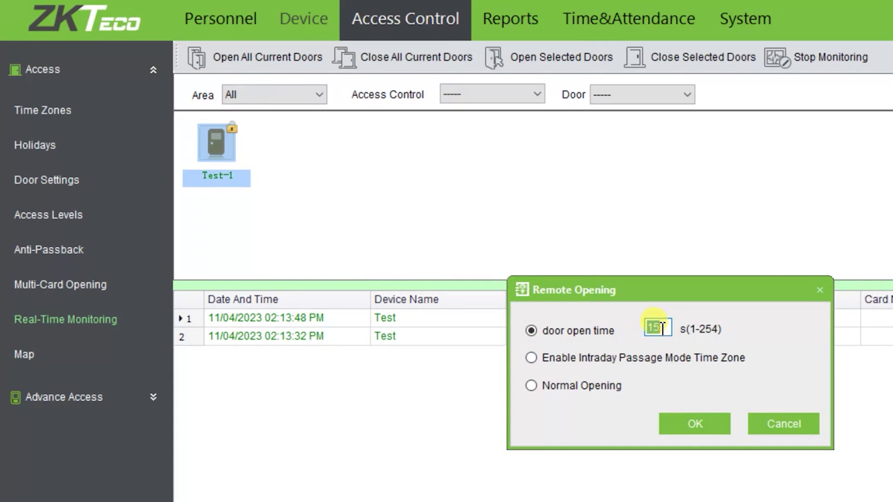
pyautogui.write('3')
pyautogui.click(684, 425)
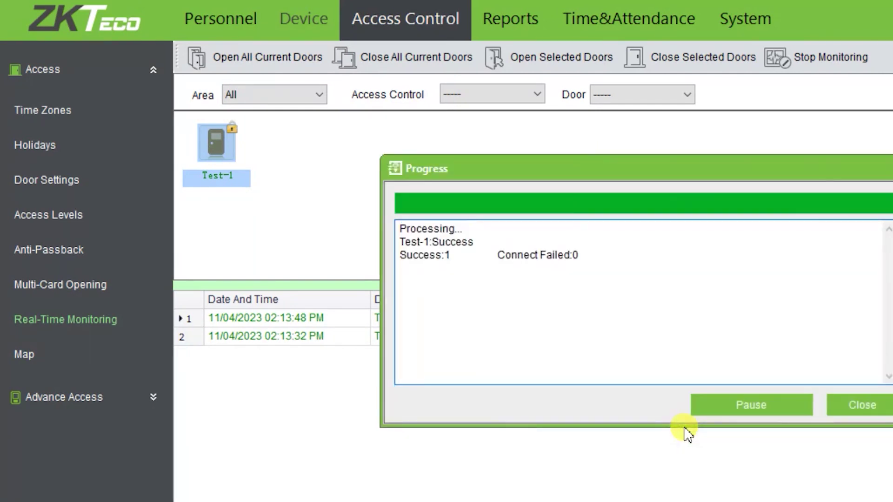
pyautogui.click(870, 409)
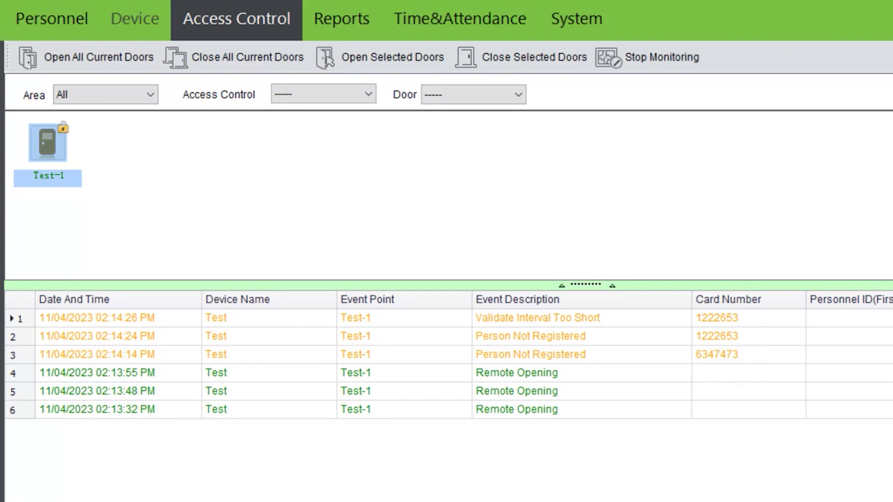
# Step: Select an unregistered-card event, check Test-1's status and view its remote actions without choosing one
pyautogui.click(710, 362)
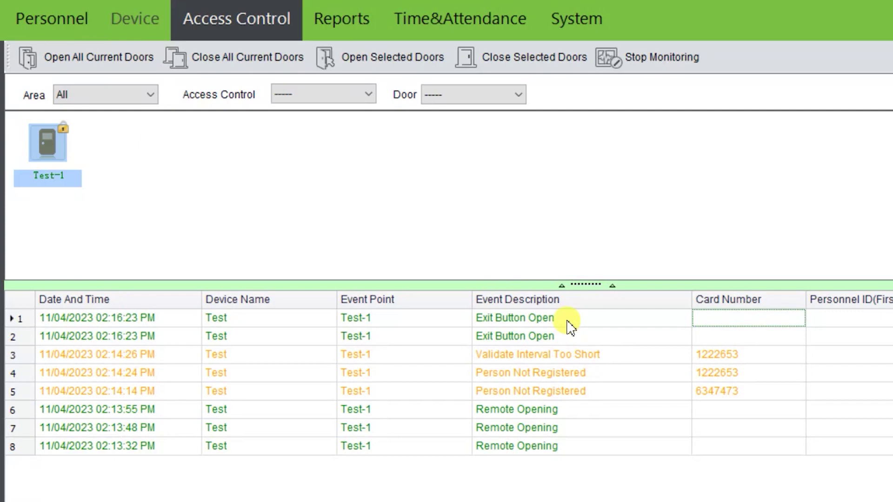
pyautogui.click(52, 169)
pyautogui.rightClick(51, 146)
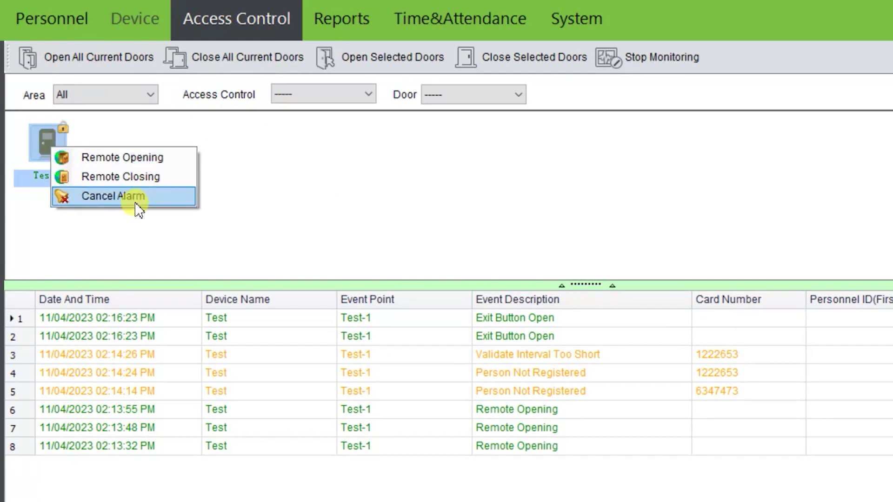
pyautogui.click(321, 207)
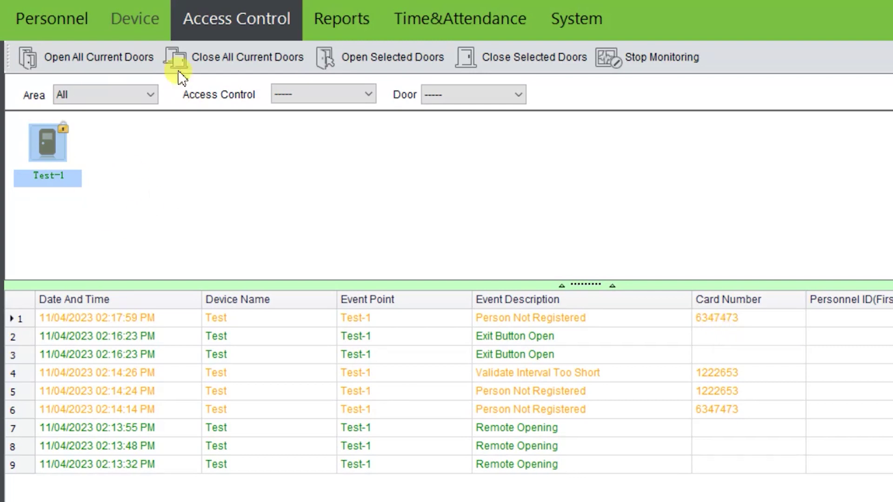
# Step: Open the Personnel Import dialog from the Personnel section
pyautogui.click(66, 27)
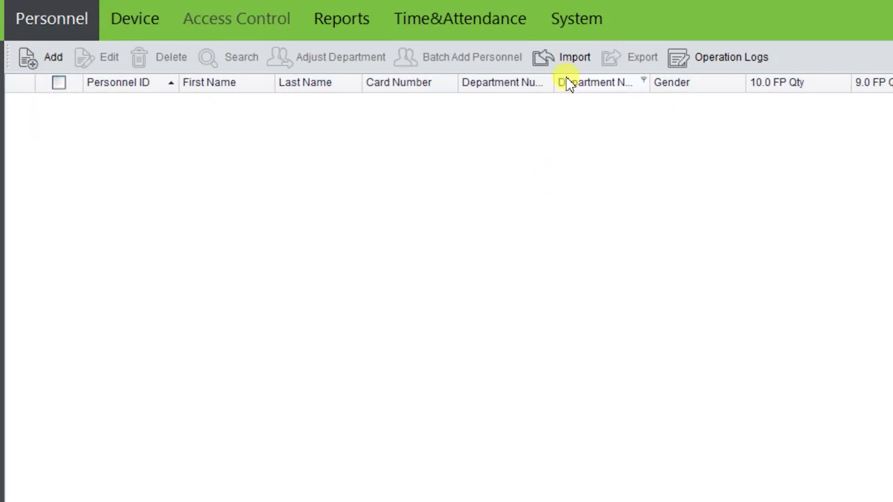
pyautogui.click(576, 60)
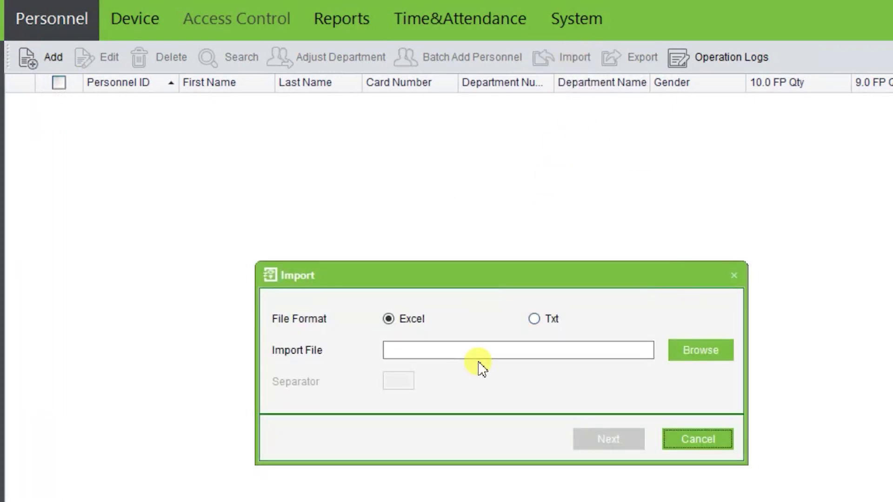
pyautogui.click(689, 352)
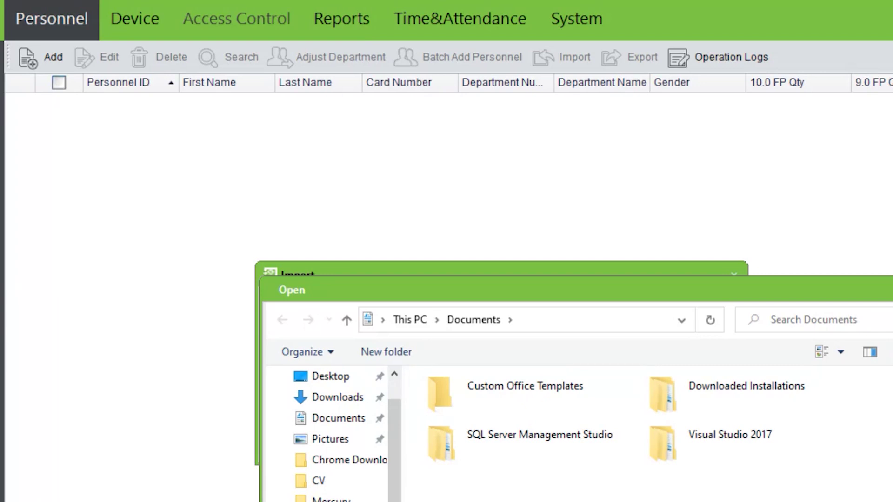
pyautogui.press('Escape')
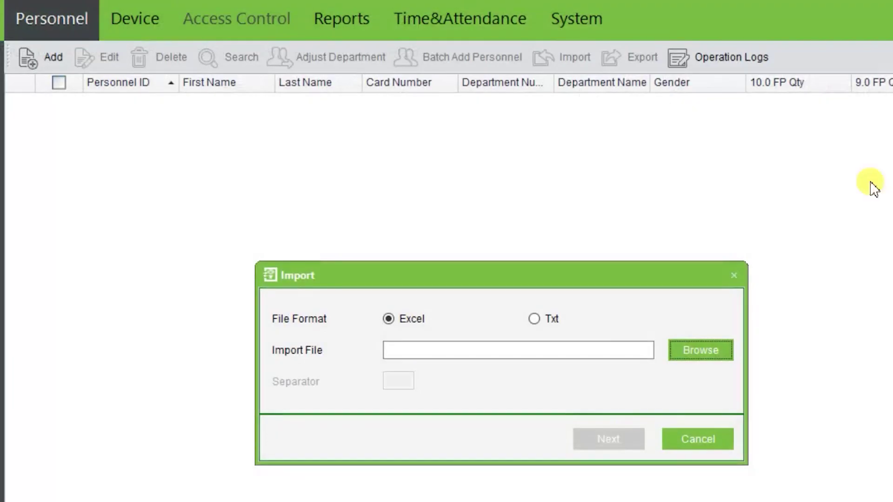
# Step: Choose D:\Work\Lorif\cardholder.xls as the import file
pyautogui.click(705, 362)
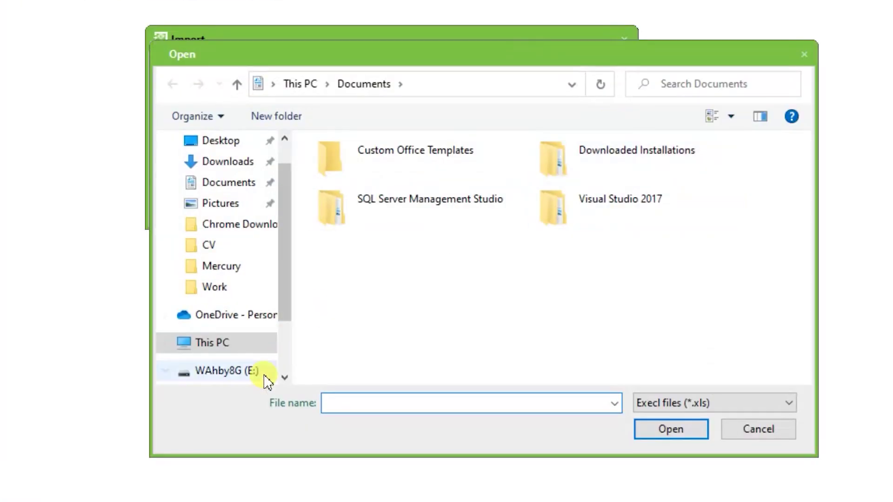
pyautogui.click(288, 311)
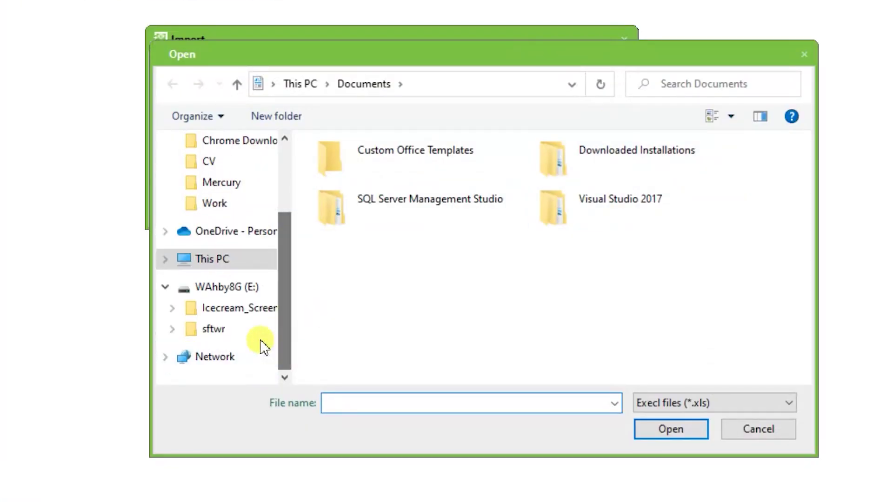
pyautogui.click(229, 263)
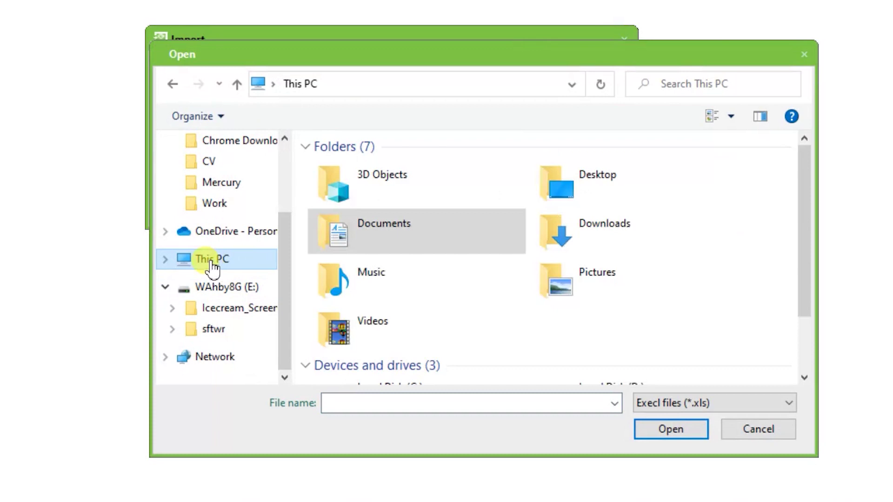
pyautogui.scroll(-3, 516, 291)
pyautogui.doubleClick(651, 322)
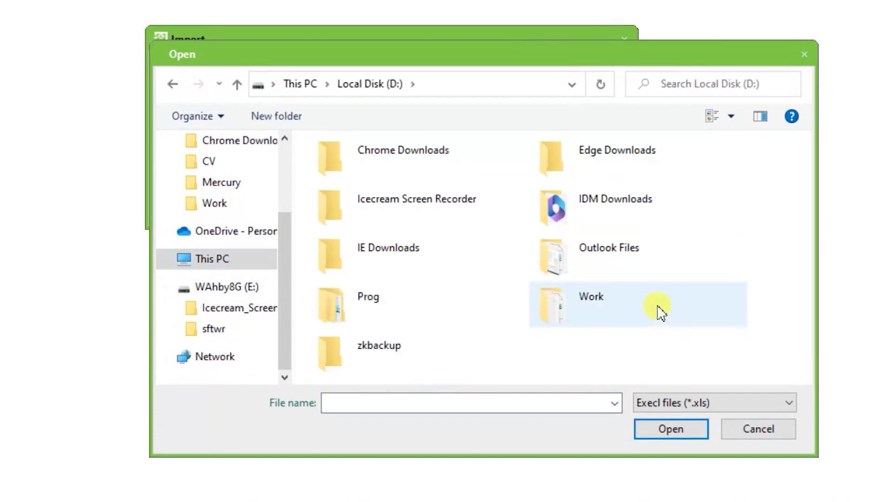
pyautogui.doubleClick(582, 312)
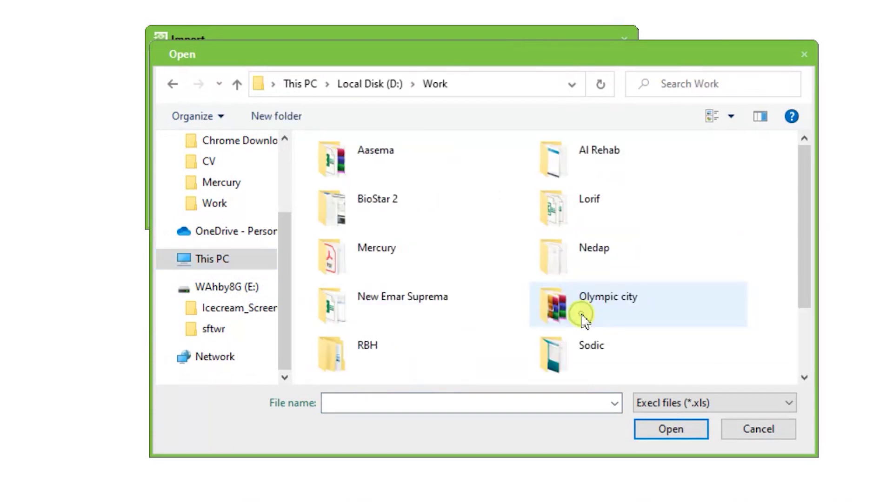
pyautogui.doubleClick(608, 204)
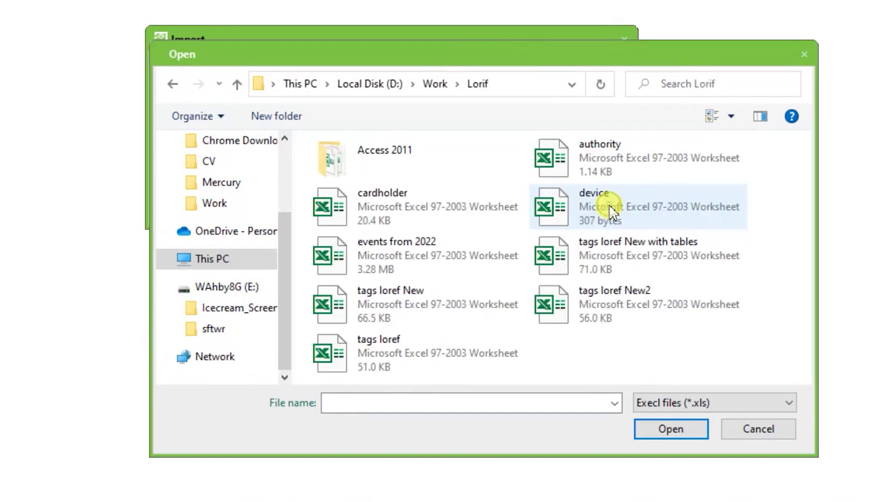
pyautogui.doubleClick(413, 216)
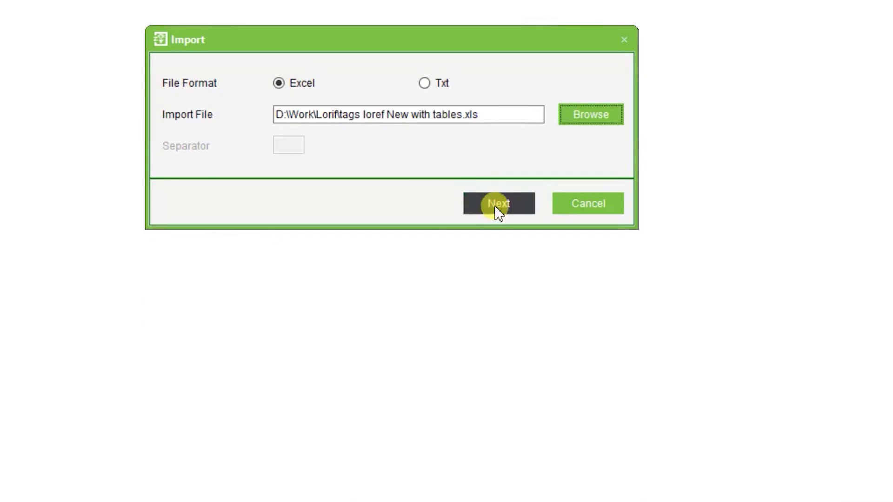
# Step: Select all data columns for import and widen the name and CardNo preview columns
pyautogui.click(496, 207)
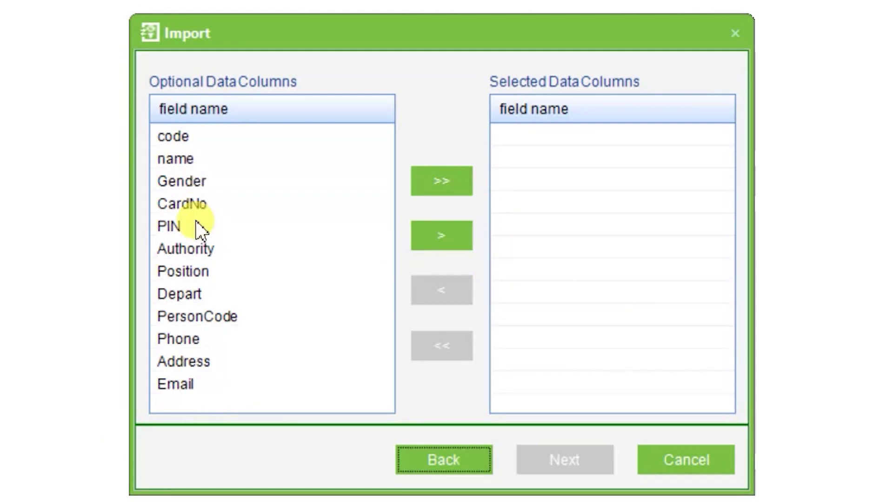
pyautogui.click(467, 183)
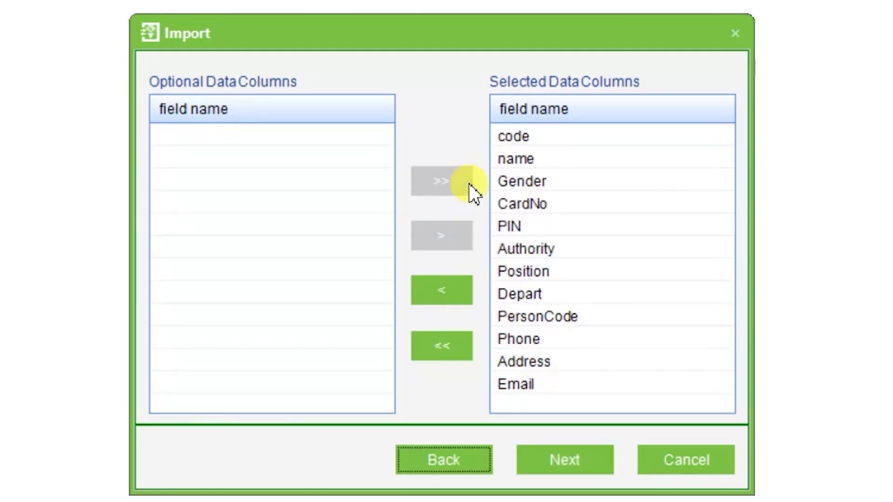
pyautogui.click(584, 470)
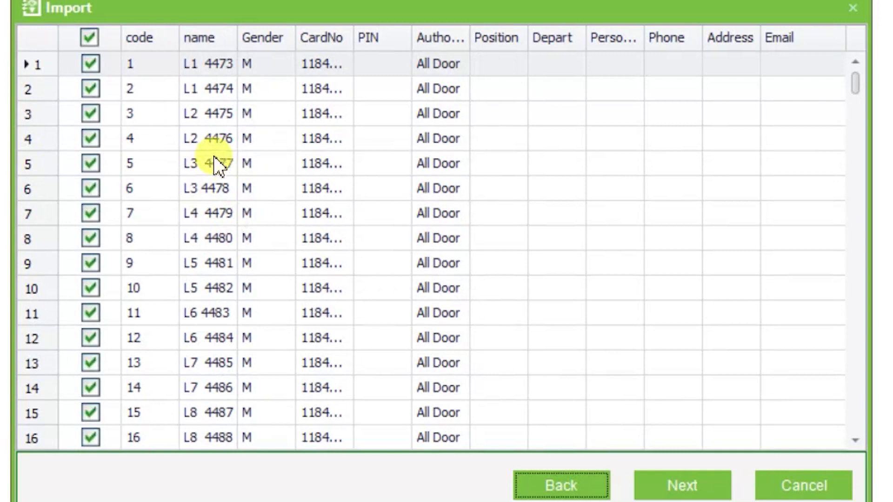
pyautogui.moveTo(236, 37); pyautogui.dragTo(272, 37)
pyautogui.moveTo(381, 37); pyautogui.dragTo(427, 37)
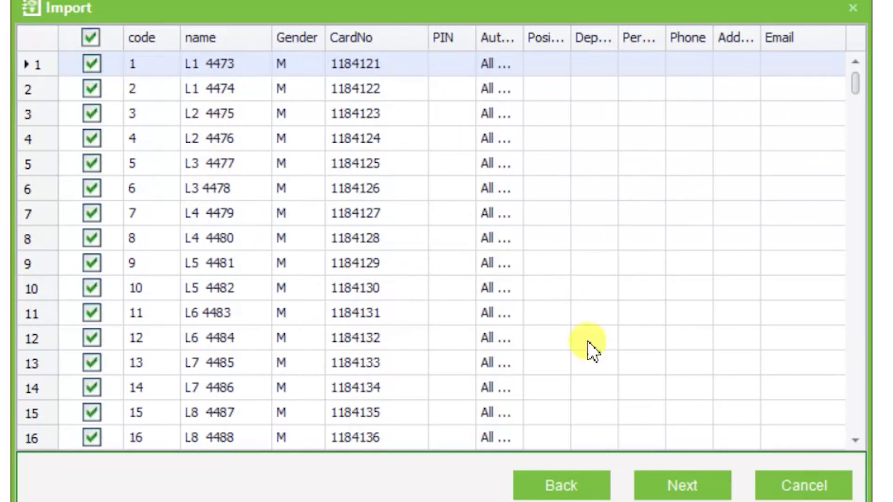
# Step: On the mapping page, map Card Number to the CardNo column
pyautogui.click(712, 486)
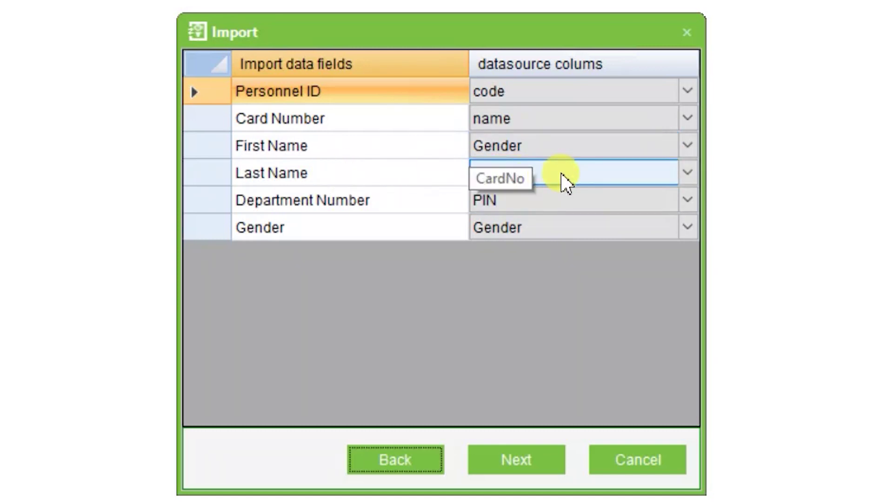
pyautogui.click(688, 119)
pyautogui.click(688, 119)
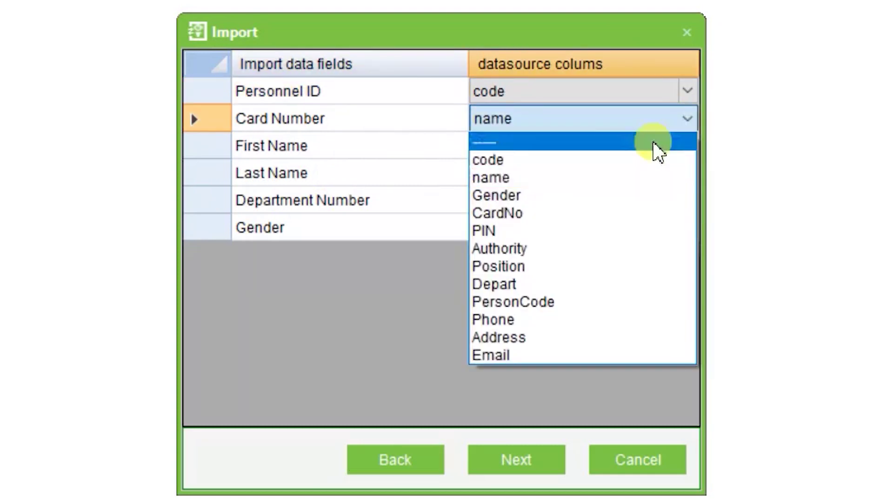
pyautogui.click(556, 219)
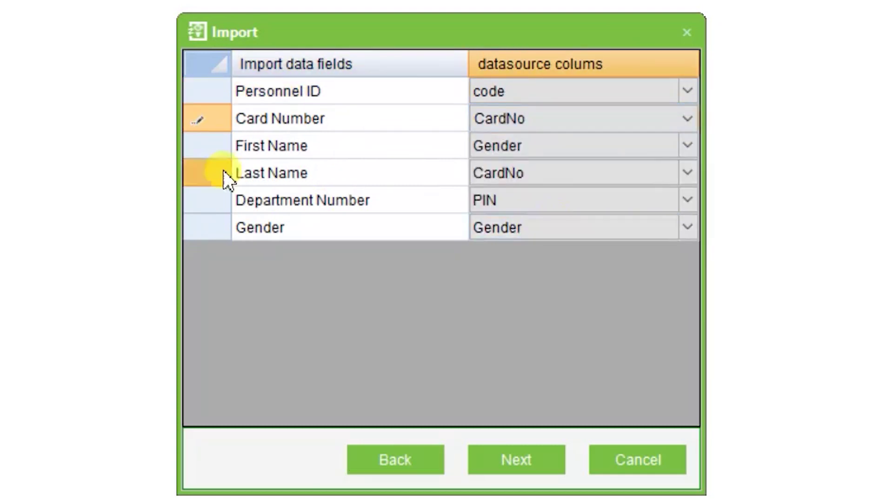
# Step: Map both Last Name and First Name to the name column
pyautogui.click(682, 152)
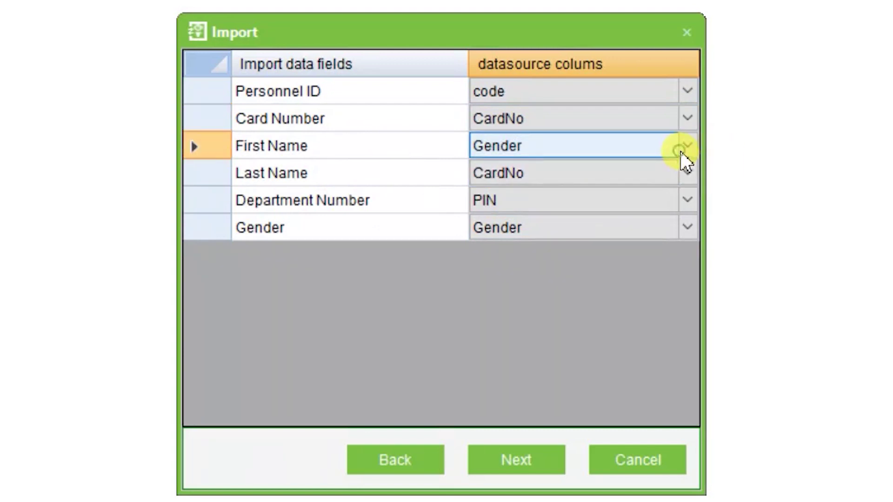
pyautogui.click(689, 148)
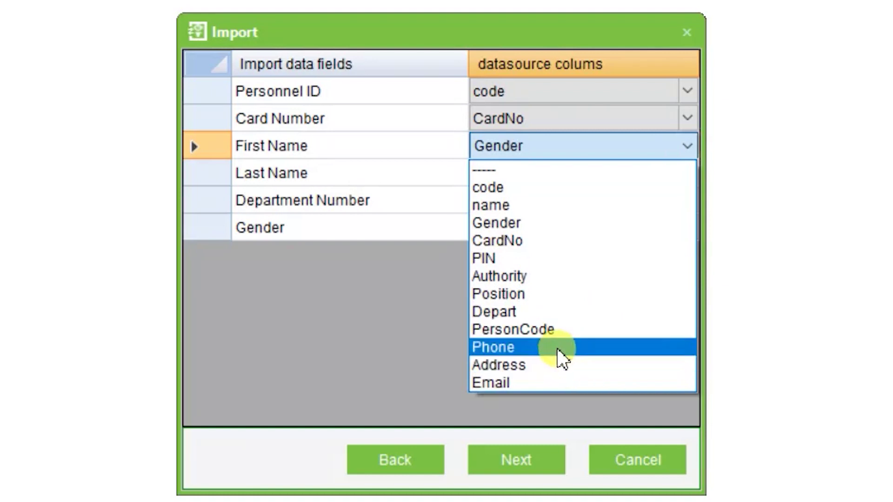
pyautogui.click(525, 226)
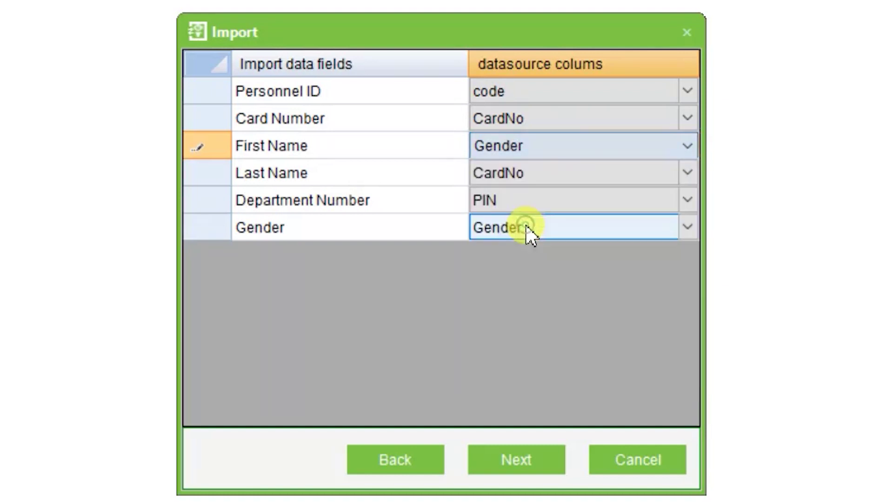
pyautogui.click(692, 172)
pyautogui.click(692, 172)
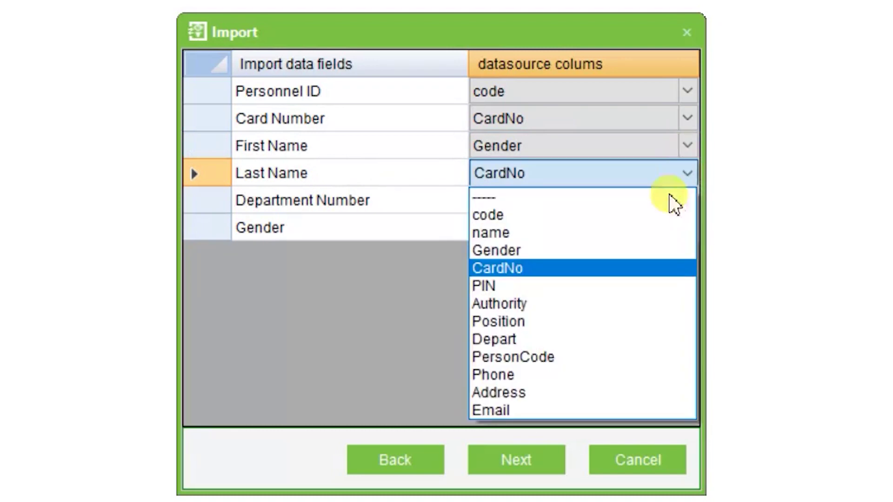
pyautogui.click(538, 235)
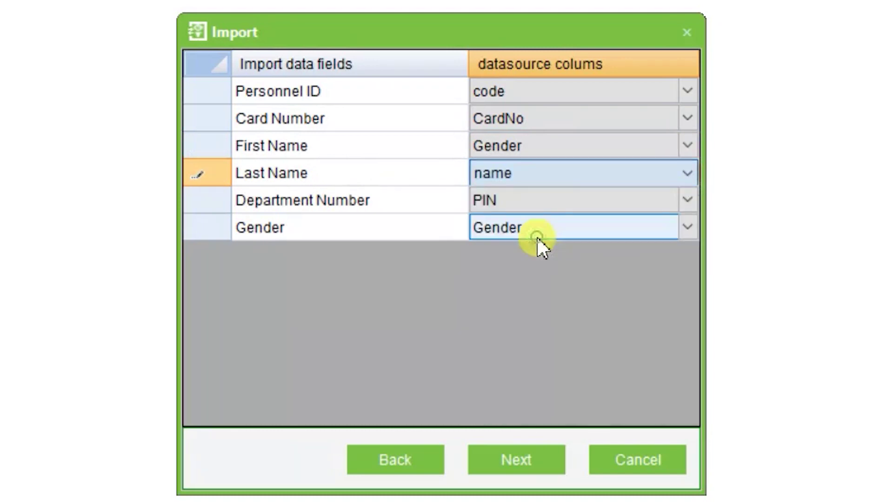
pyautogui.click(687, 146)
pyautogui.click(688, 146)
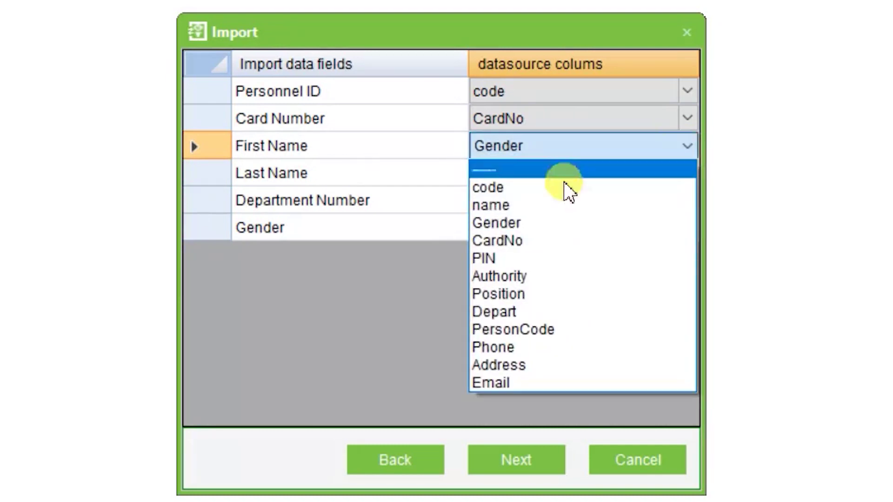
pyautogui.click(533, 205)
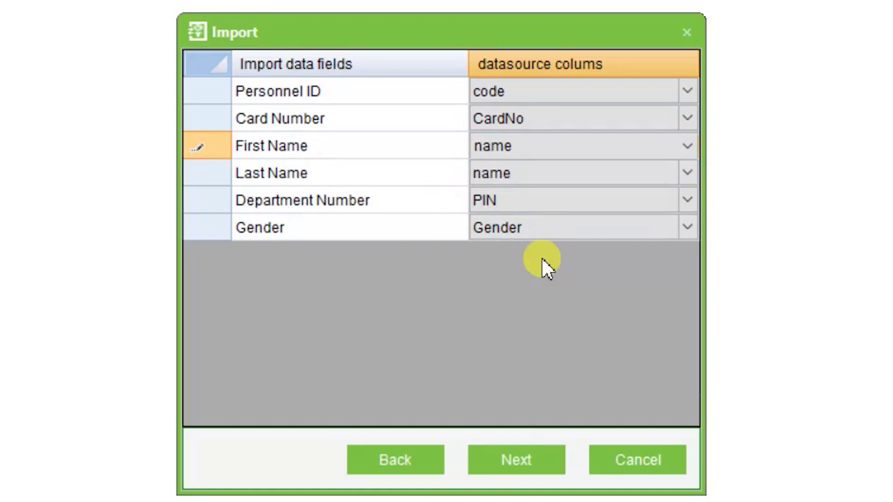
# Step: Import the 250 mapped personnel records and close the finished progress window
pyautogui.click(517, 451)
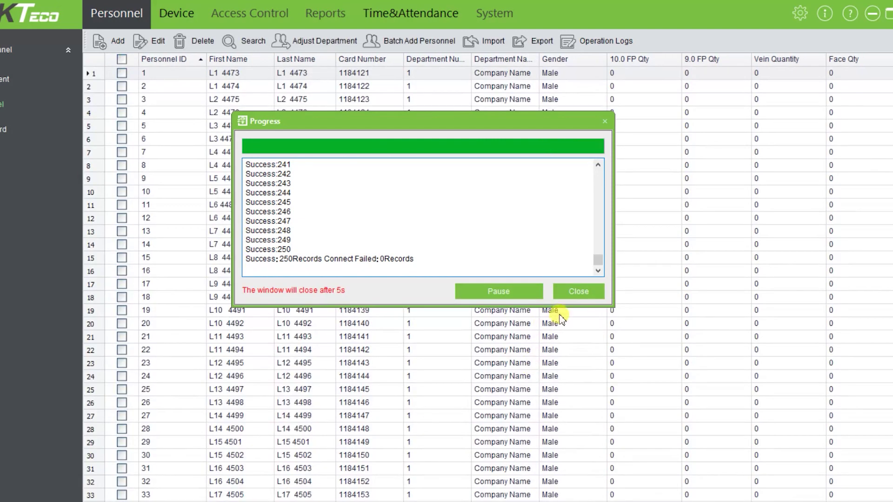
pyautogui.click(581, 292)
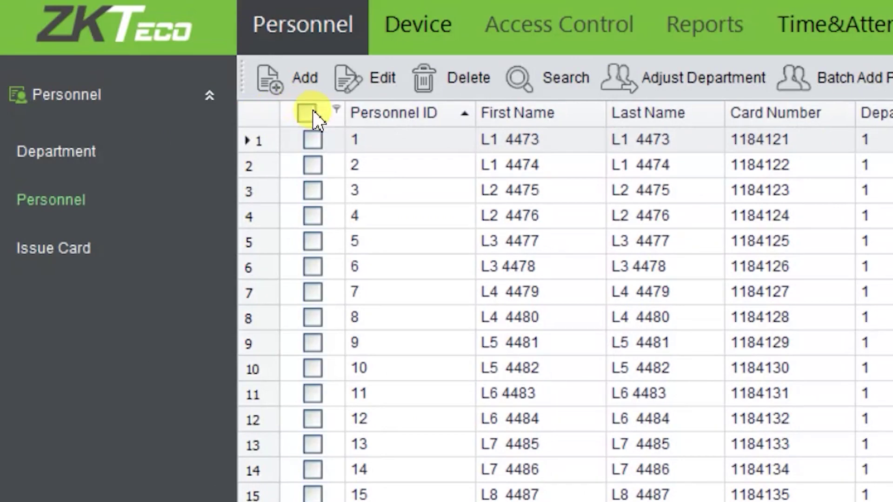
# Step: Select all 250 personnel records and delete them, confirming the prompt
pyautogui.click(308, 113)
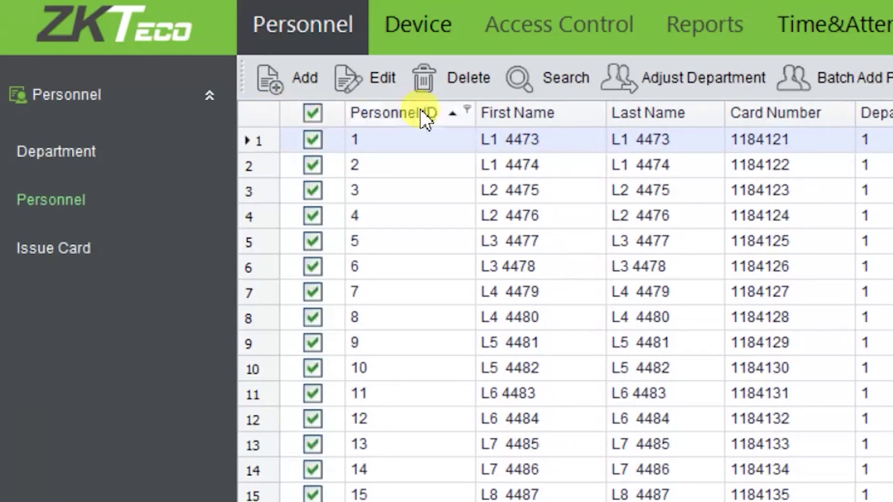
pyautogui.click(481, 84)
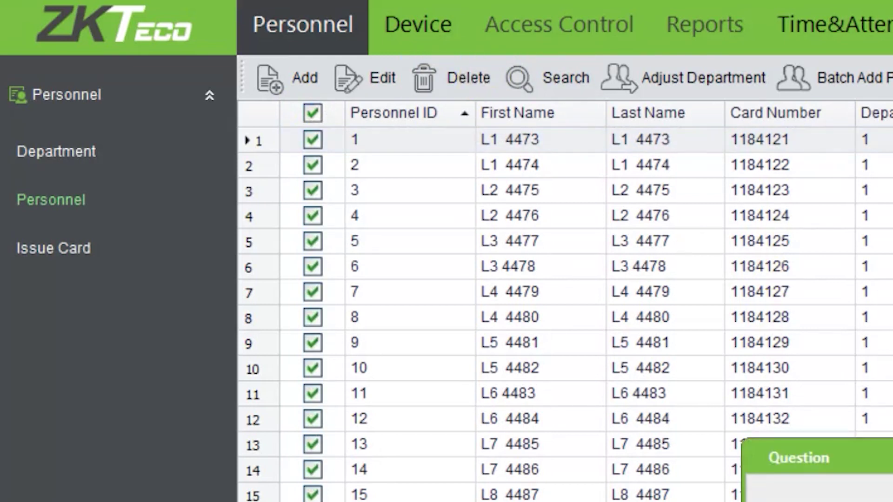
pyautogui.press('Return')
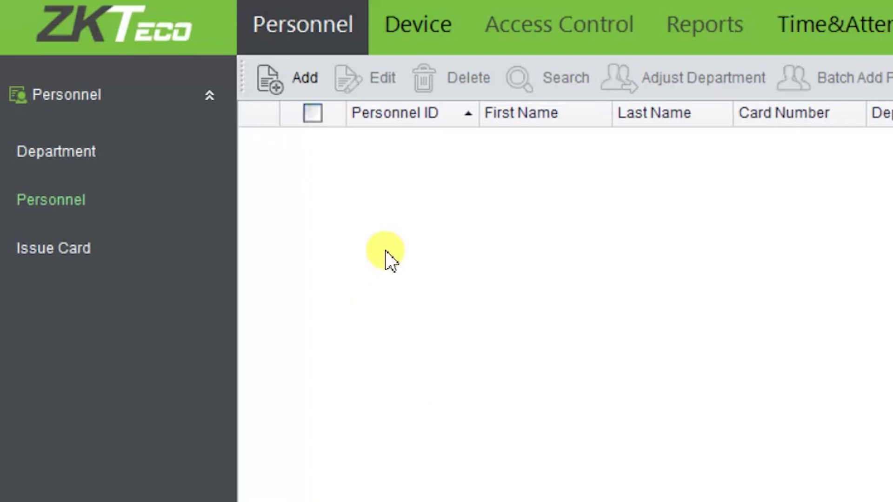
pyautogui.click(289, 82)
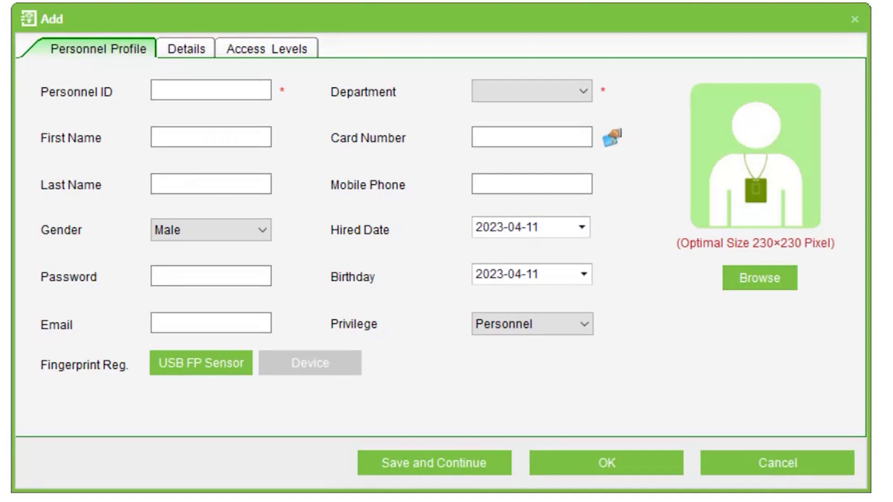
# Step: Enter Personnel ID 100 and a first name, and set the department to Company Name
pyautogui.click(237, 87)
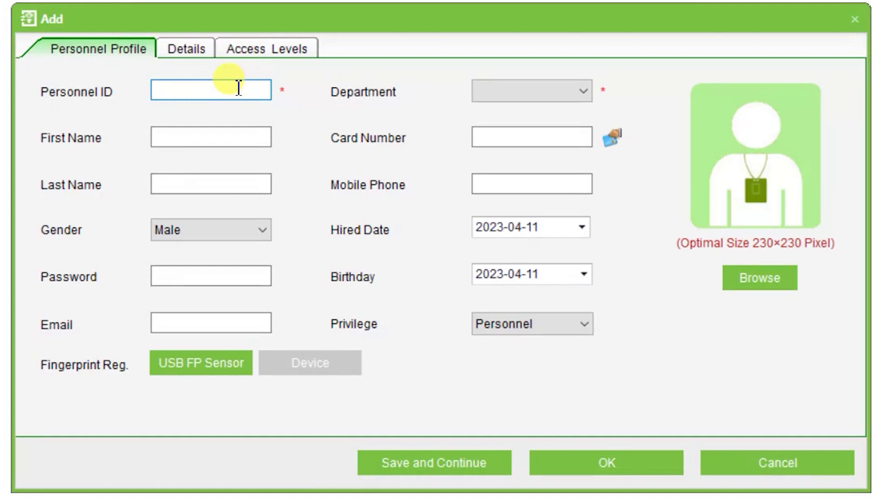
pyautogui.write('2')
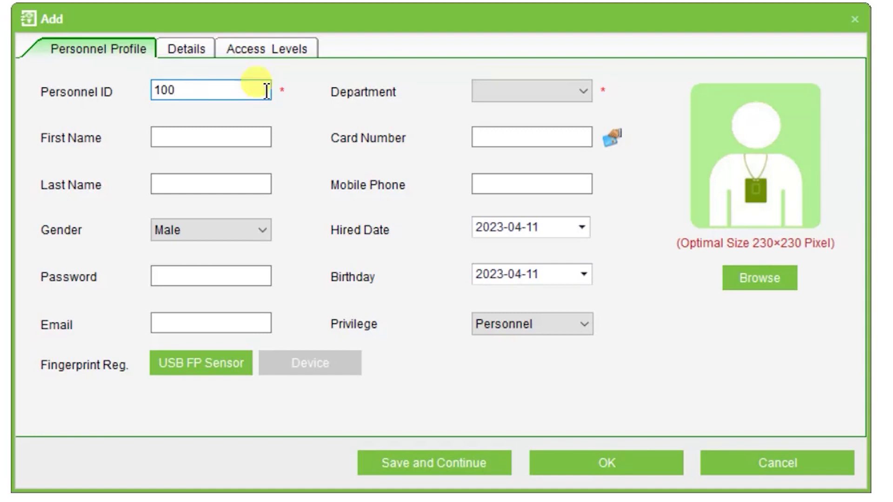
pyautogui.click(242, 138)
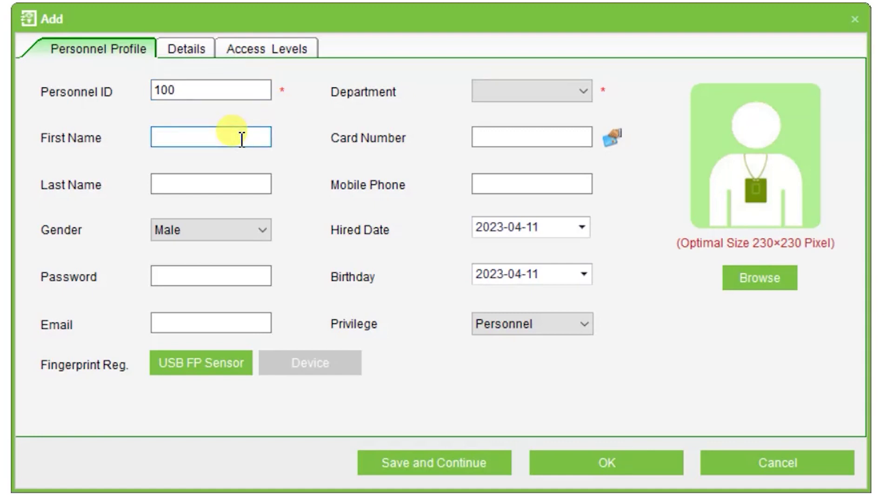
pyautogui.write('Deyaa')
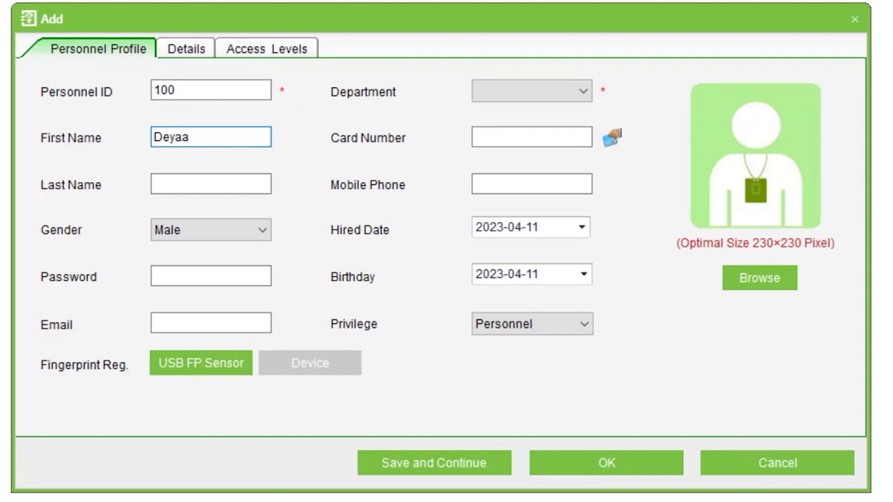
pyautogui.click(237, 186)
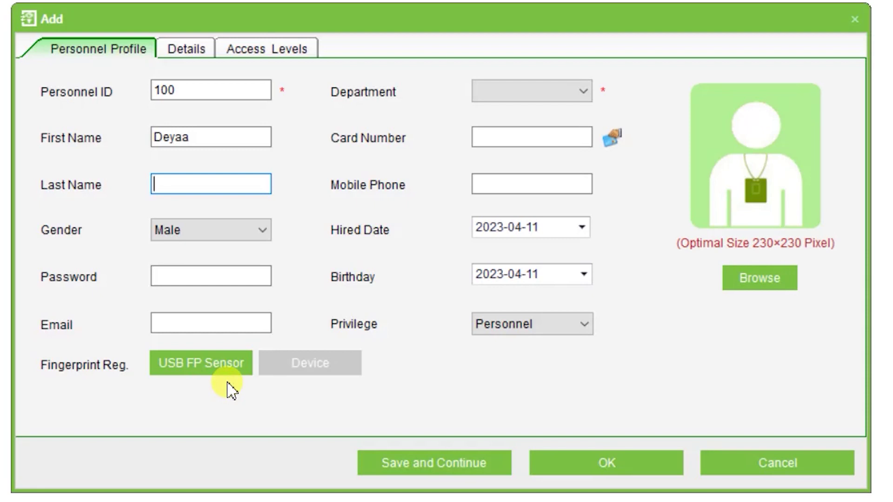
pyautogui.click(583, 93)
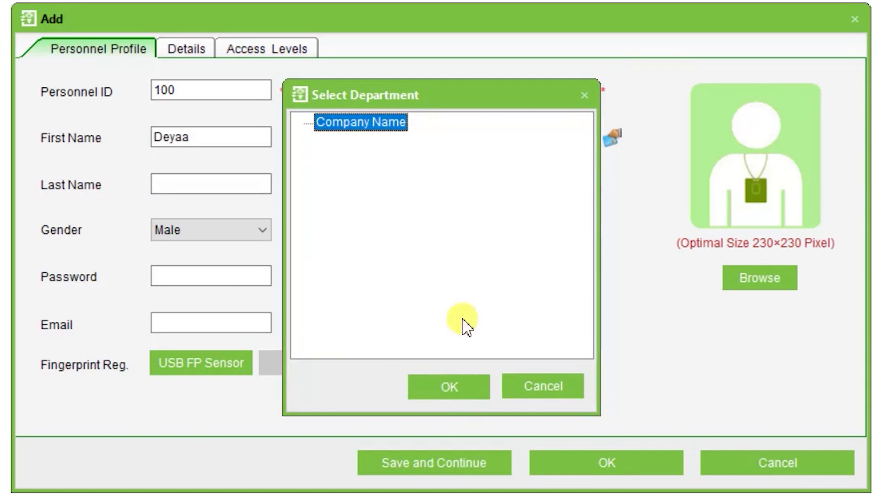
pyautogui.click(452, 395)
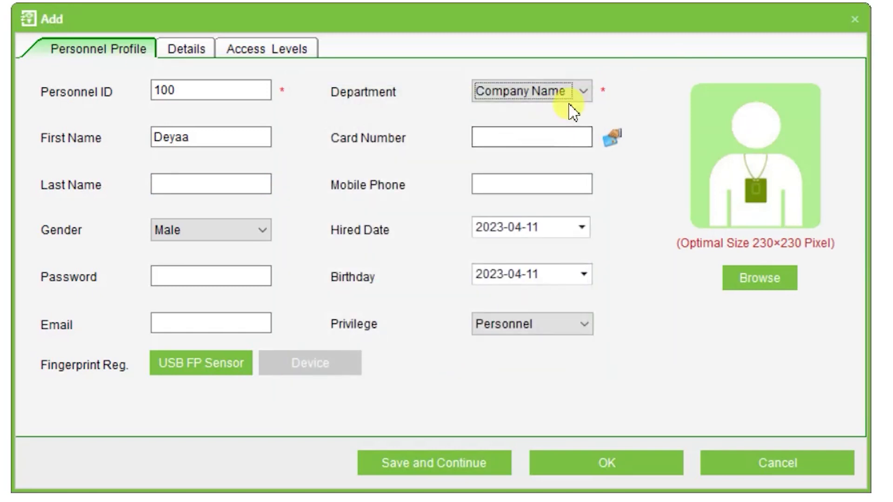
pyautogui.click(565, 136)
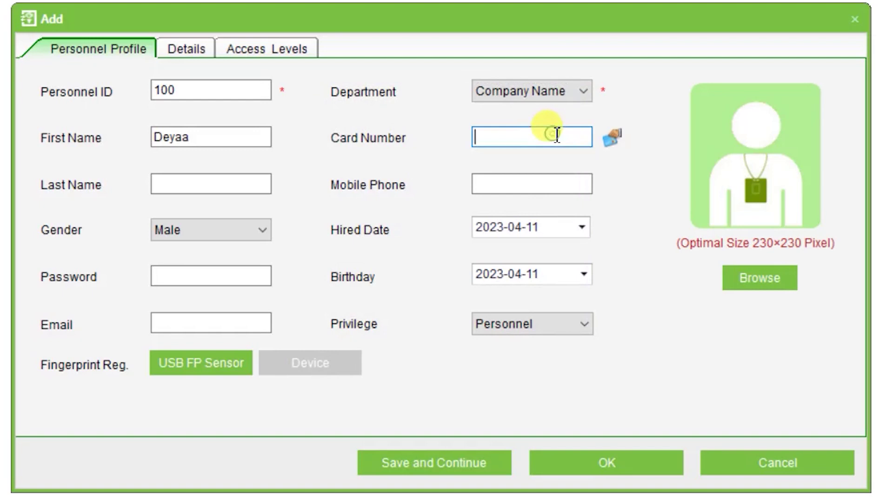
# Step: Read the person's card number from the Test-1 reader, re-reading a new card, then save
pyautogui.click(612, 139)
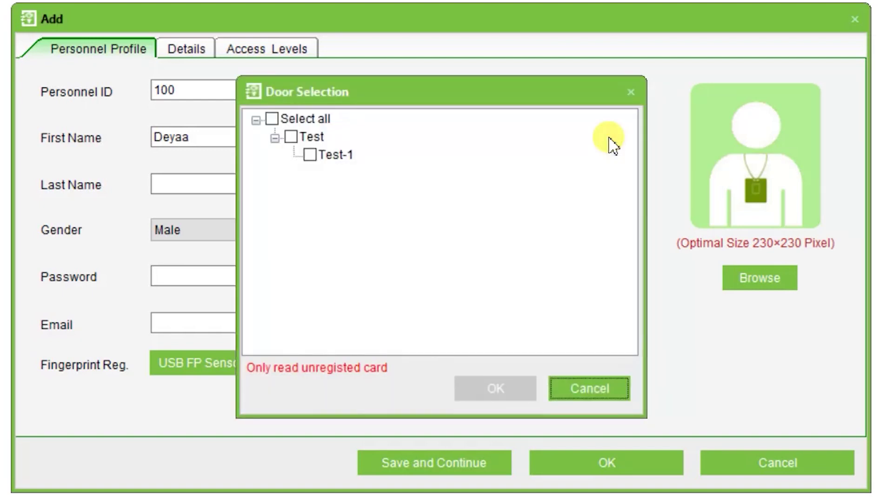
pyautogui.click(311, 156)
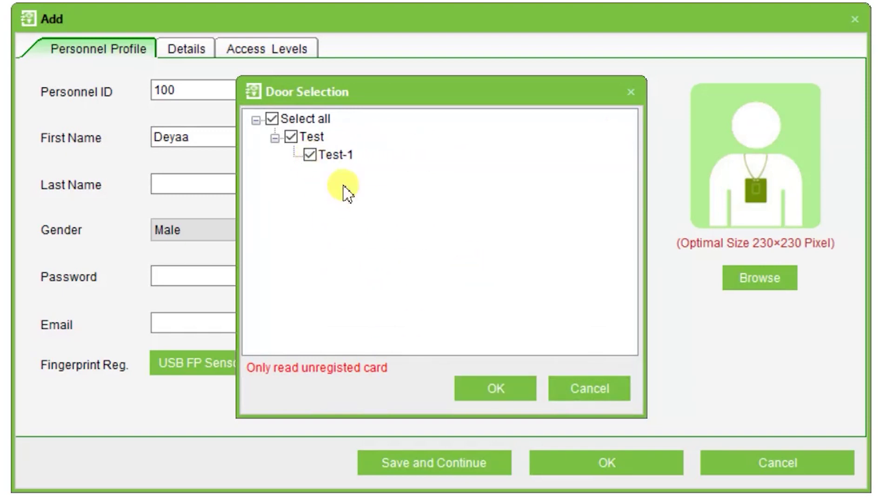
pyautogui.click(502, 392)
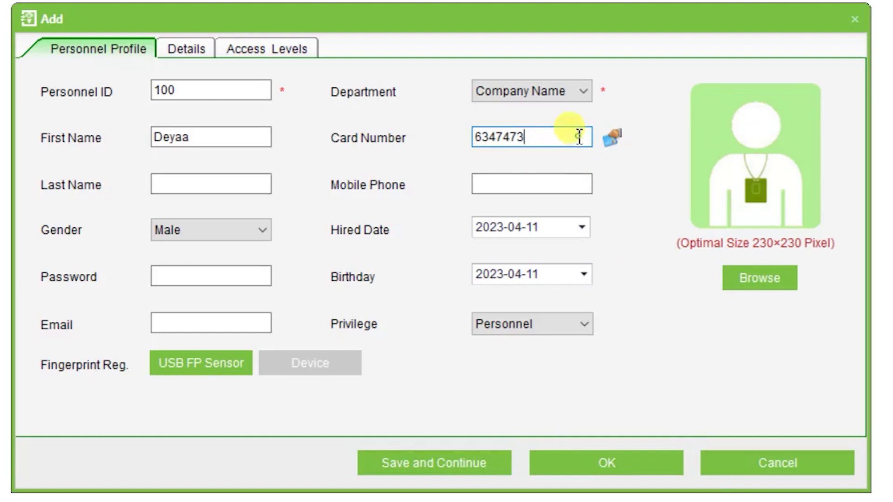
pyautogui.moveTo(581, 138); pyautogui.dragTo(428, 133)
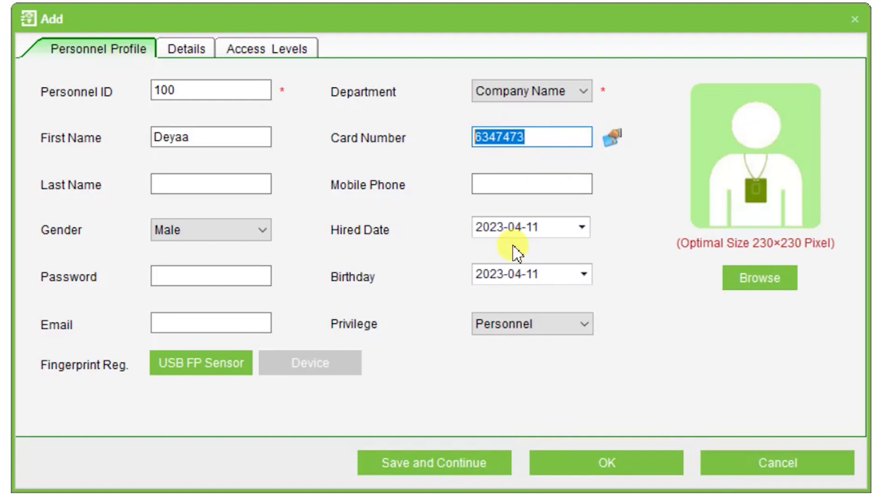
pyautogui.click(618, 142)
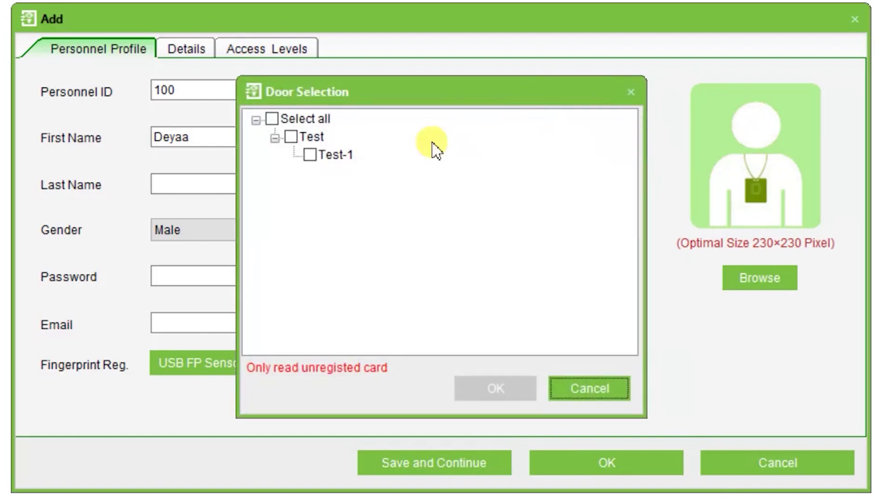
pyautogui.click(310, 155)
pyautogui.click(495, 389)
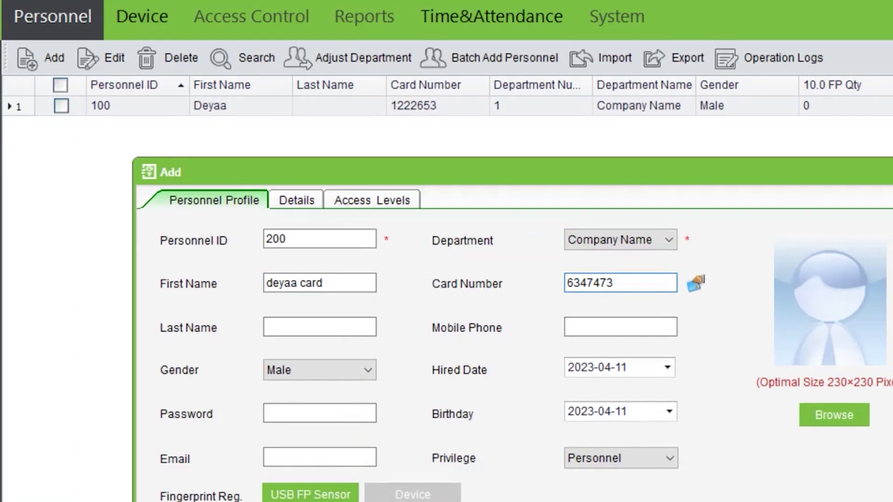
pyautogui.click(606, 462)
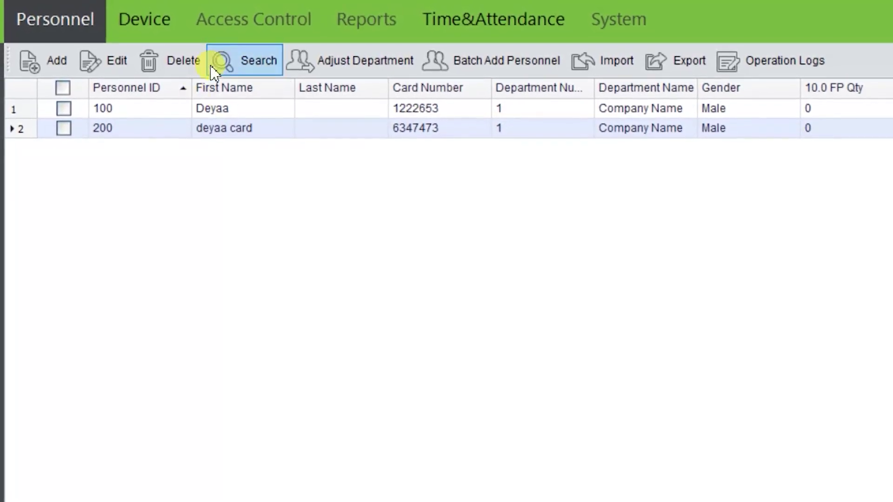
# Step: Go to Access Control > Access Levels and start adding a new access level
pyautogui.click(207, 34)
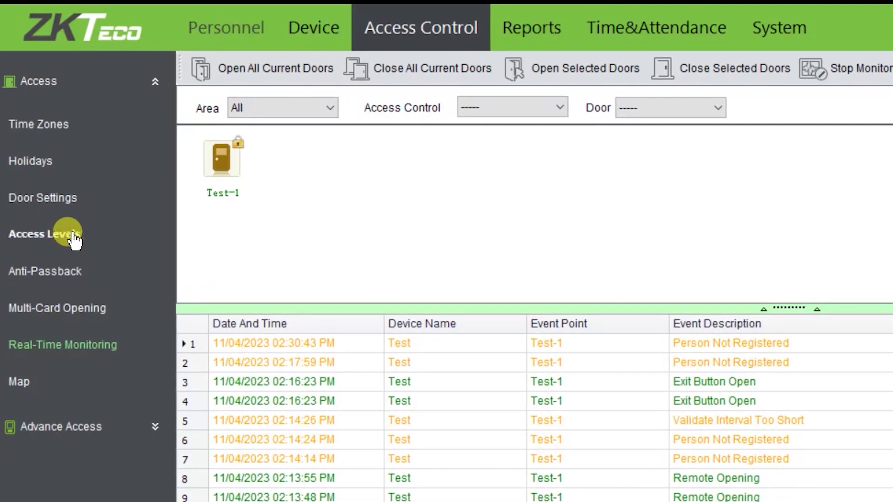
pyautogui.click(70, 234)
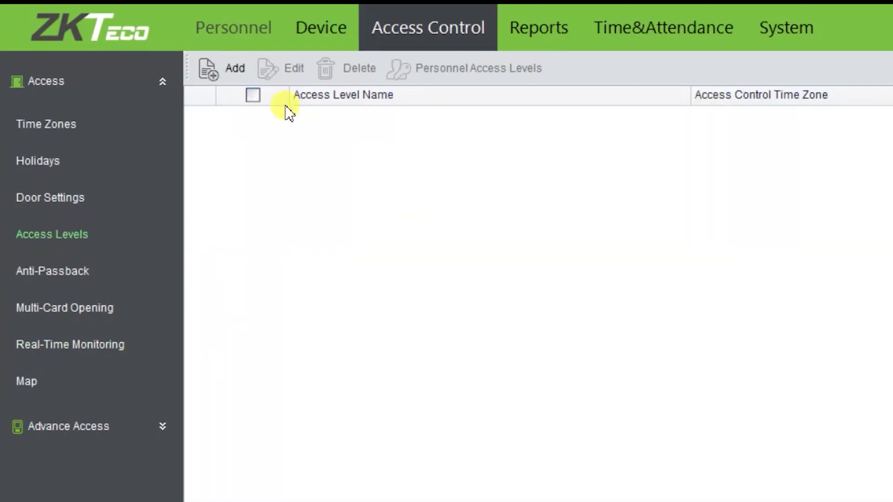
pyautogui.click(235, 74)
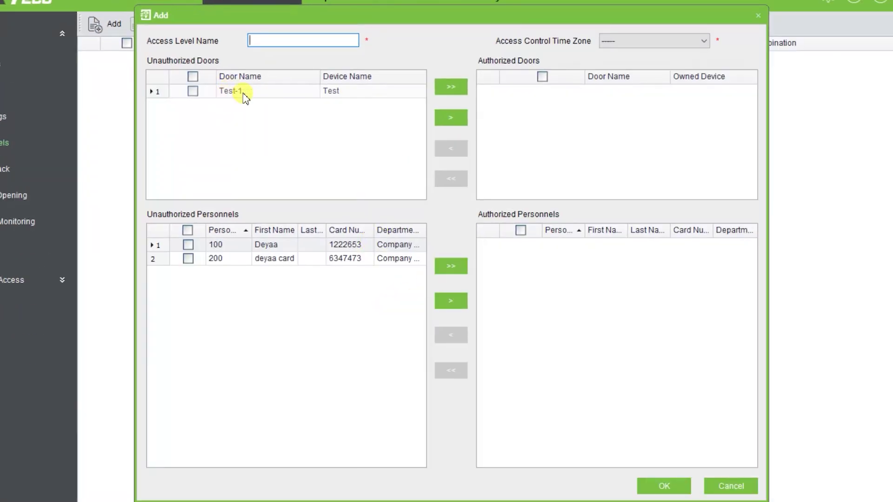
# Step: Authorize door Test-1 and both personnel for the new access level
pyautogui.click(450, 117)
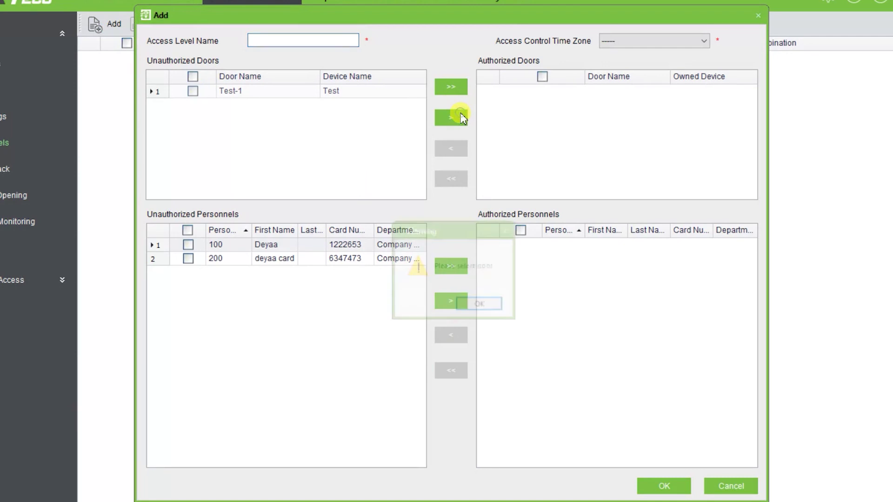
pyautogui.click(498, 307)
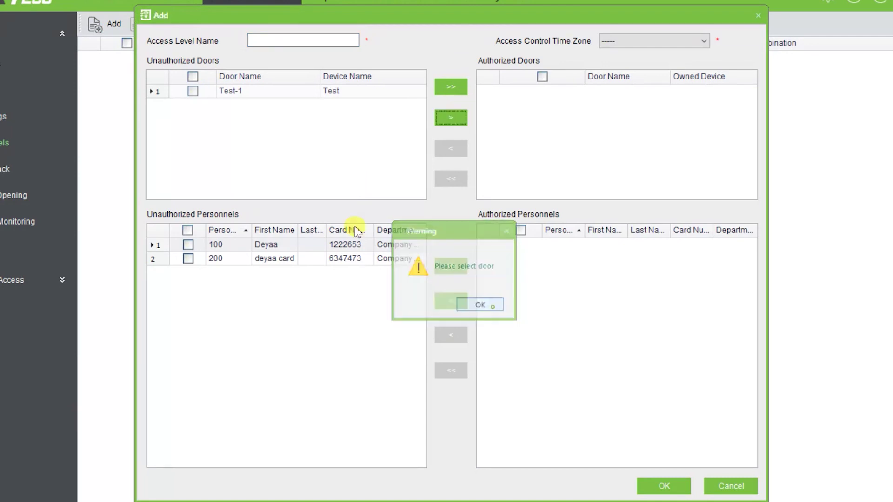
pyautogui.click(191, 91)
pyautogui.click(455, 118)
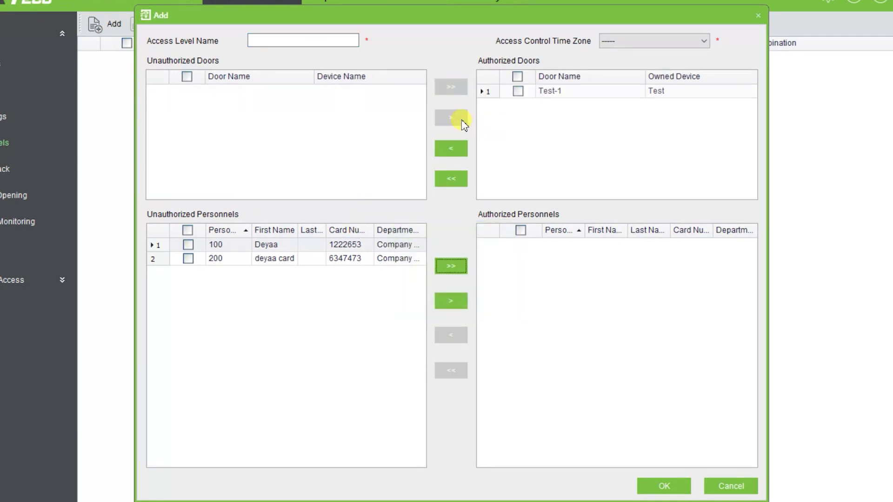
pyautogui.click(185, 231)
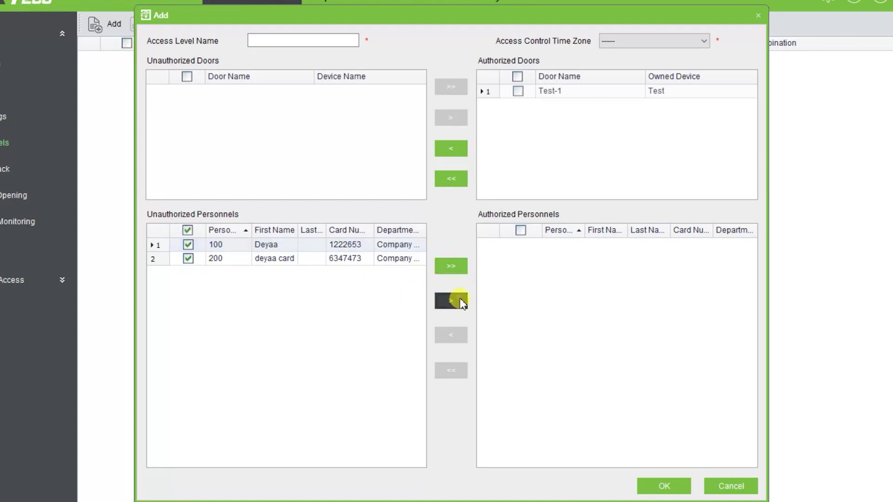
pyautogui.click(456, 301)
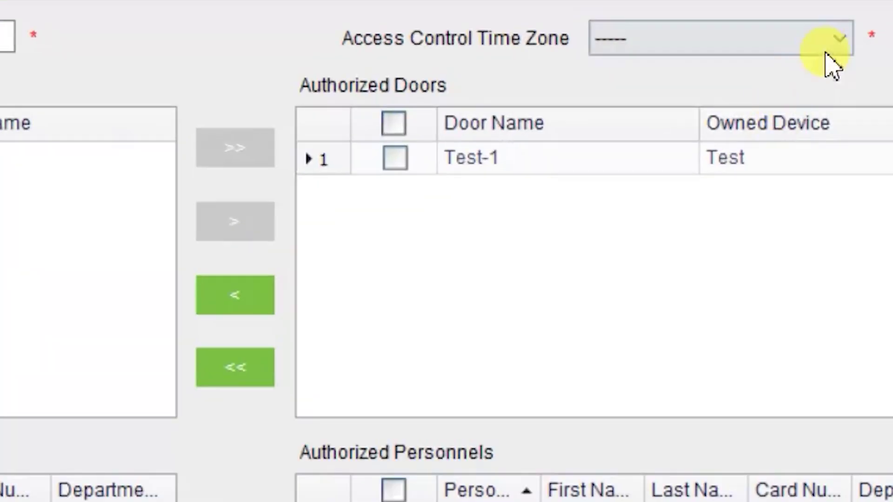
# Step: Give the level the 24-Hour Accessible time zone, name it 'all', and save it
pyautogui.click(835, 45)
pyautogui.click(789, 95)
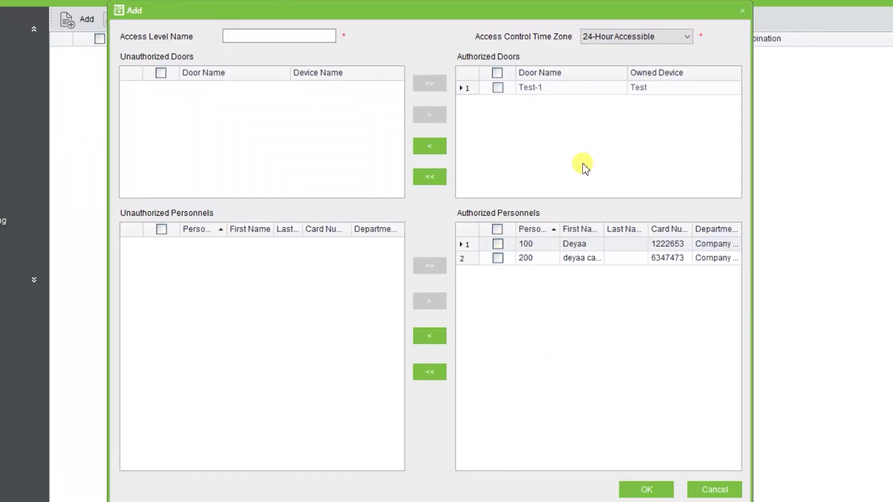
pyautogui.click(259, 35)
pyautogui.write('all')
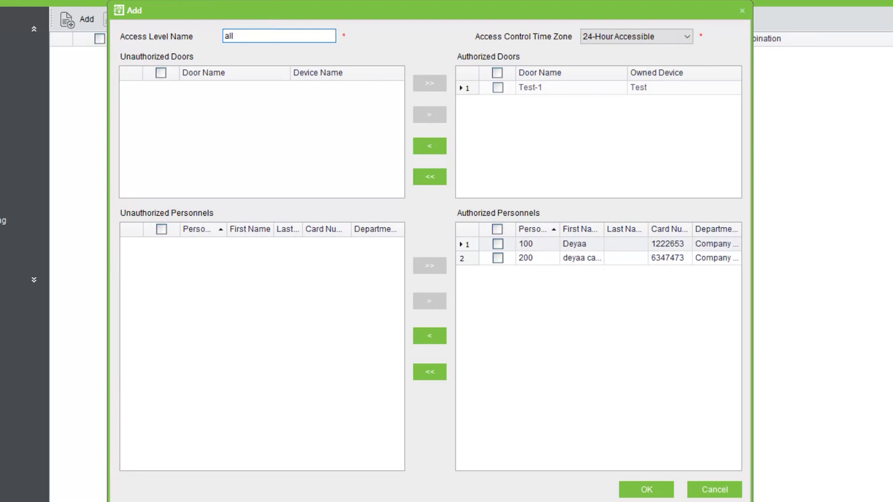
pyautogui.click(661, 488)
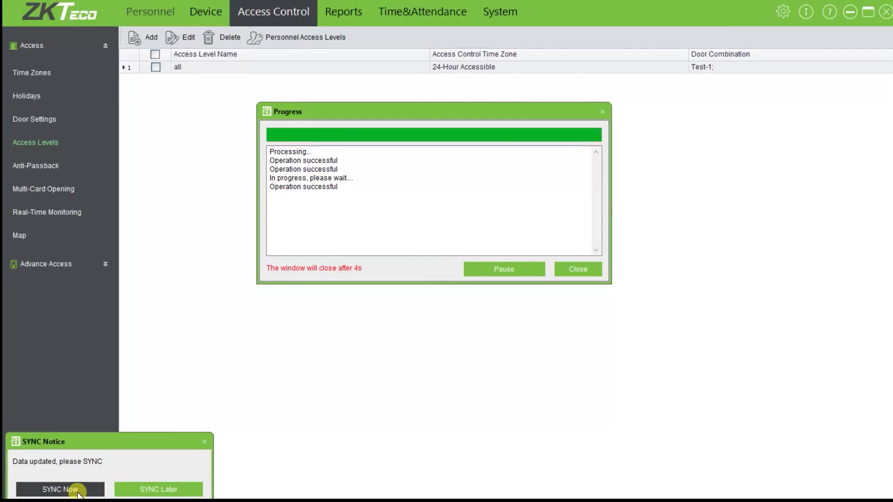
# Step: Sync the new access level to the Test device and return when it finishes
pyautogui.click(76, 490)
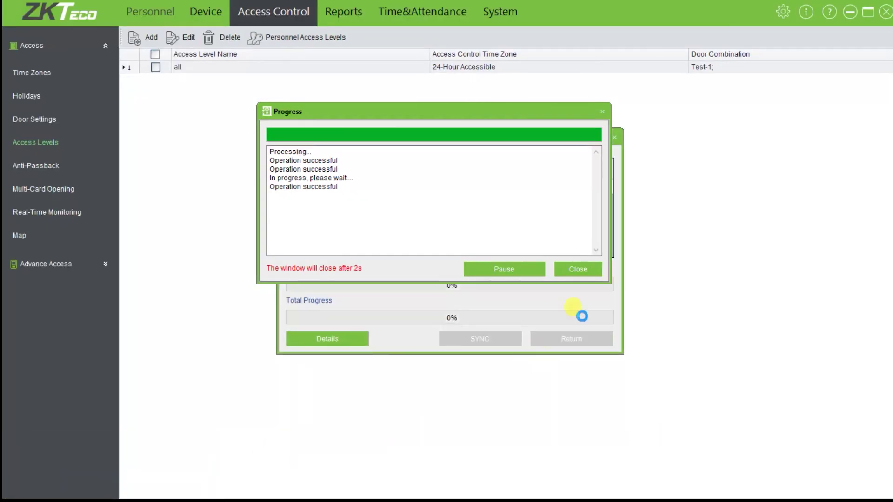
pyautogui.click(587, 278)
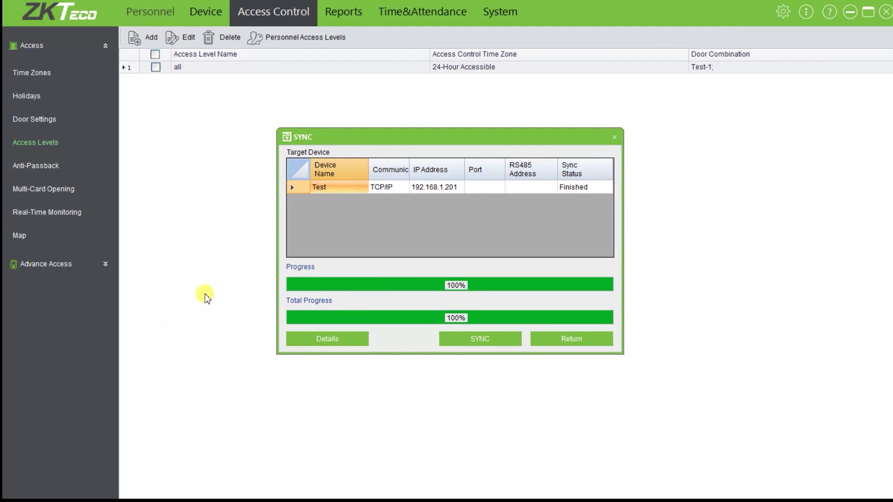
pyautogui.click(592, 339)
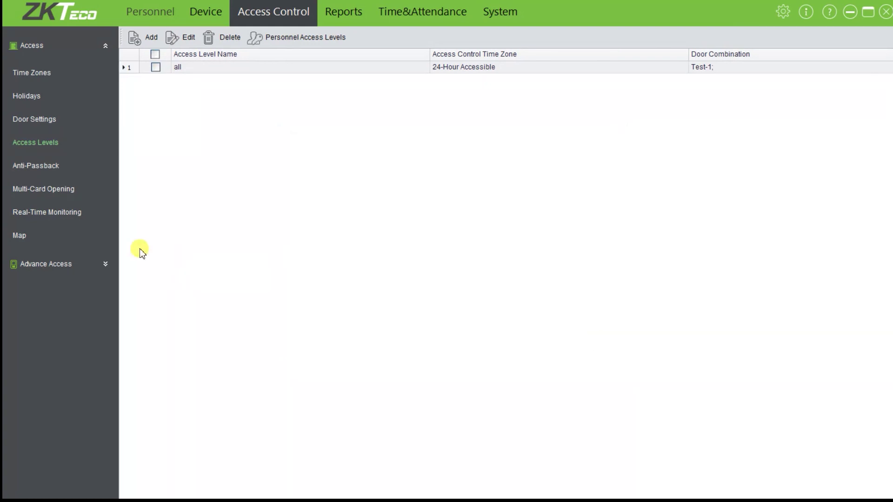
# Step: Open Real-Time Monitoring and bring up the remote actions for door Test-1
pyautogui.click(71, 214)
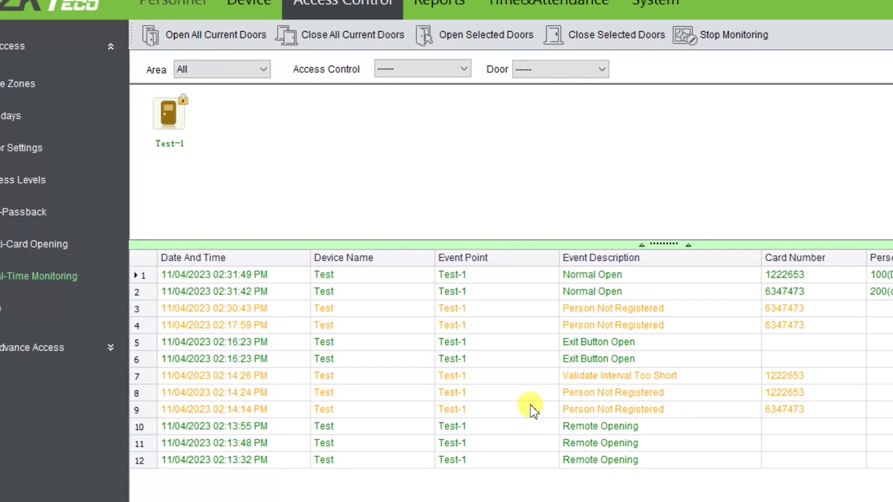
pyautogui.click(182, 133)
pyautogui.rightClick(183, 137)
# Step: Open door Test-1's settings for editing from the Door Settings list
pyautogui.click(205, 127)
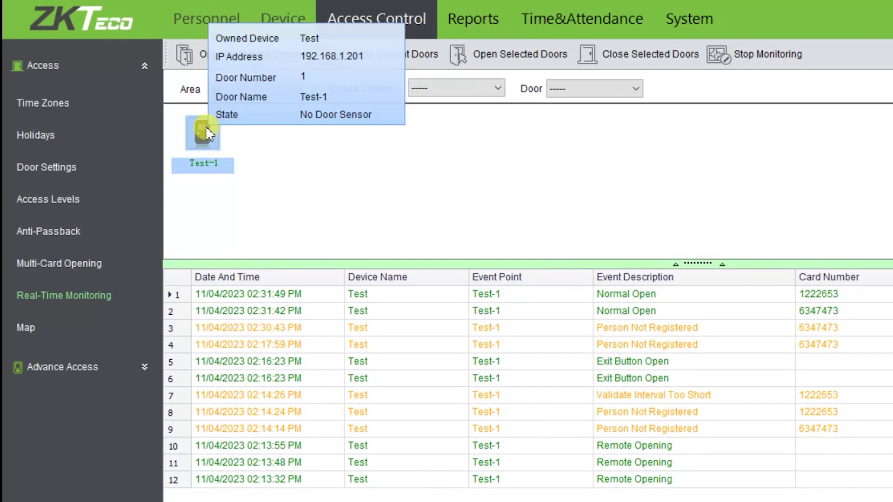
pyautogui.click(37, 168)
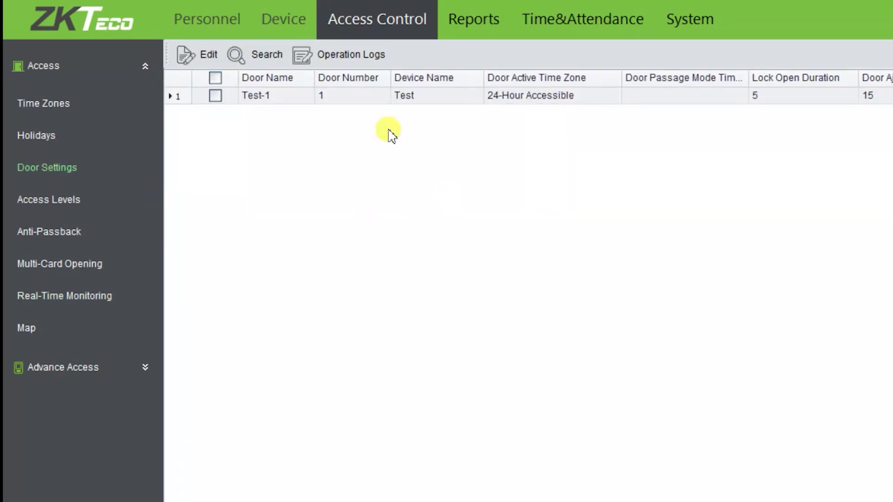
pyautogui.click(215, 96)
pyautogui.click(209, 60)
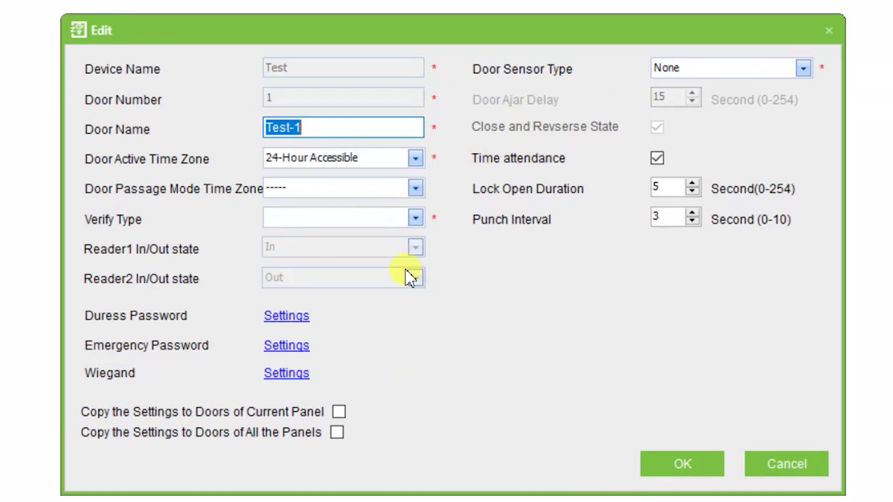
pyautogui.click(287, 315)
pyautogui.click(604, 310)
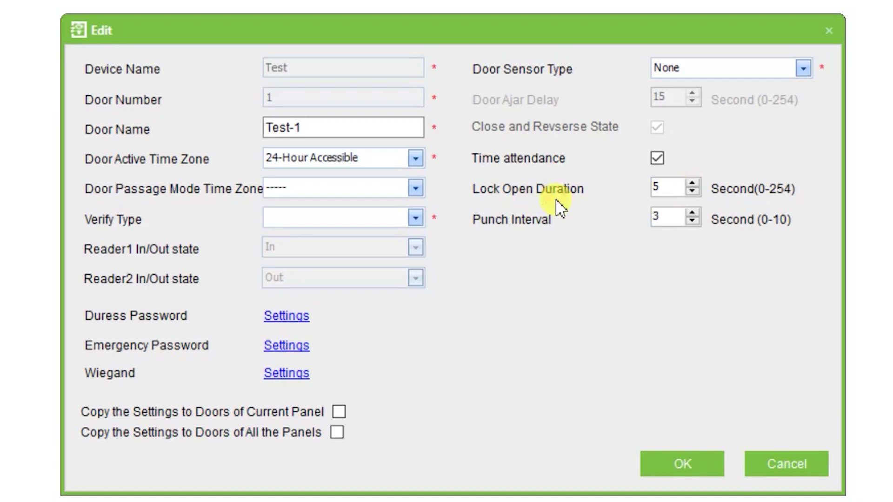
# Step: Change Test-1's lock open duration from 5 to 2 seconds, save, and sync to the device
pyautogui.moveTo(666, 187); pyautogui.dragTo(649, 190)
pyautogui.write('2')
pyautogui.click(672, 464)
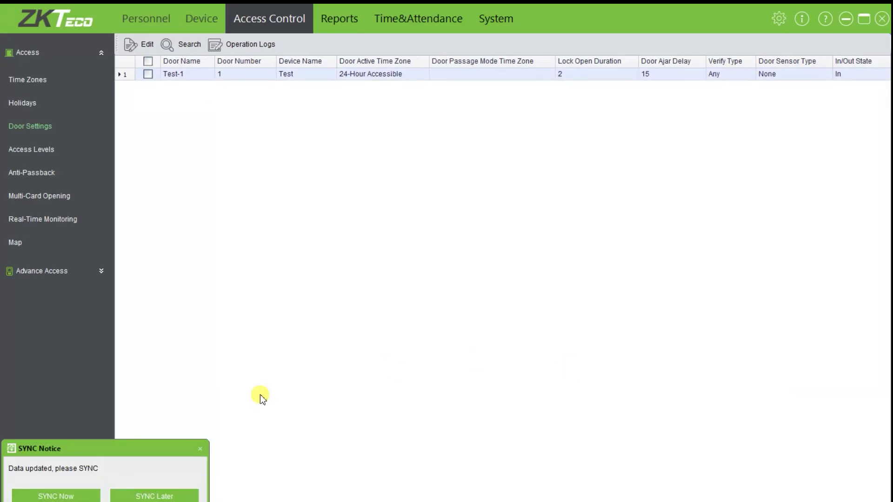
pyautogui.click(74, 495)
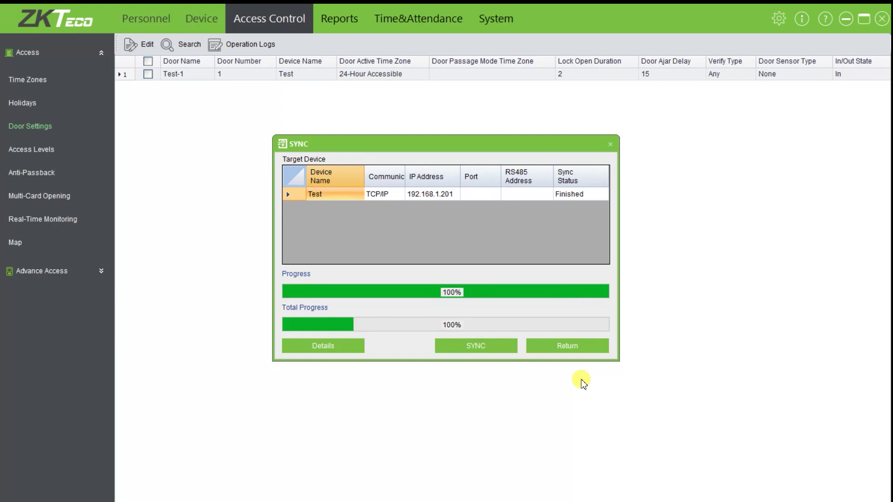
pyautogui.click(588, 347)
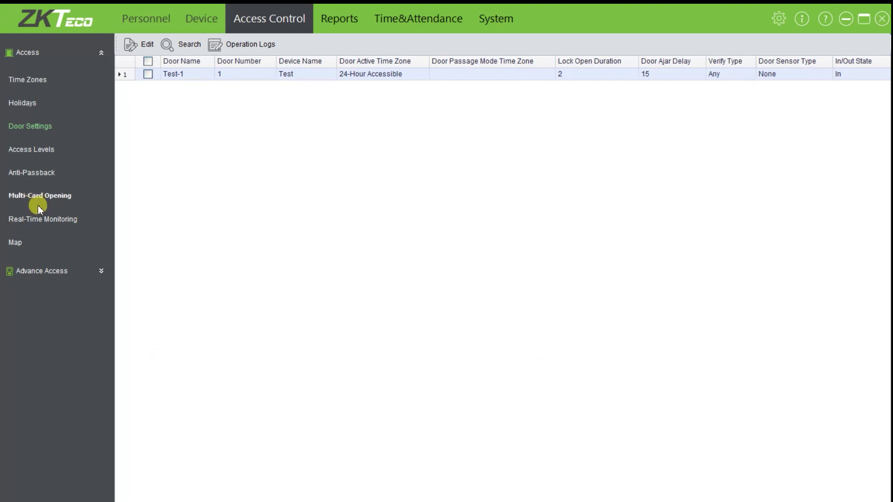
pyautogui.click(37, 221)
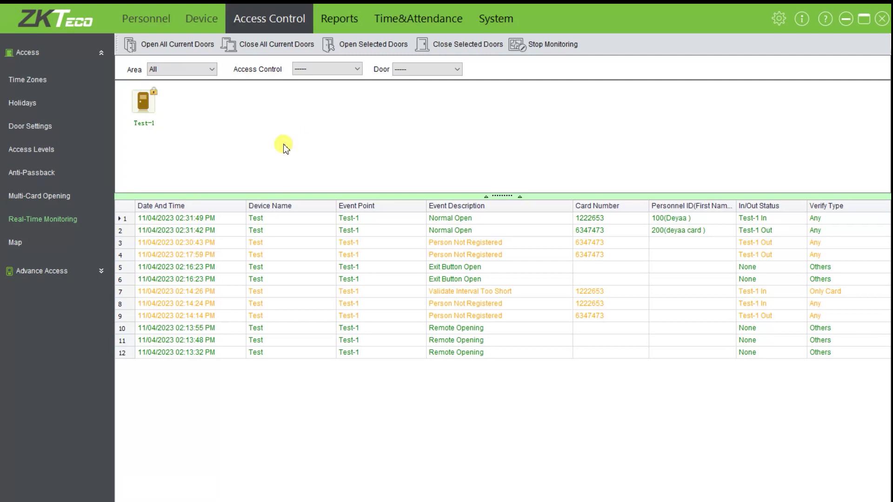
# Step: Switch to the Personnel module showing staff IDs 100 and 200
pyautogui.click(160, 28)
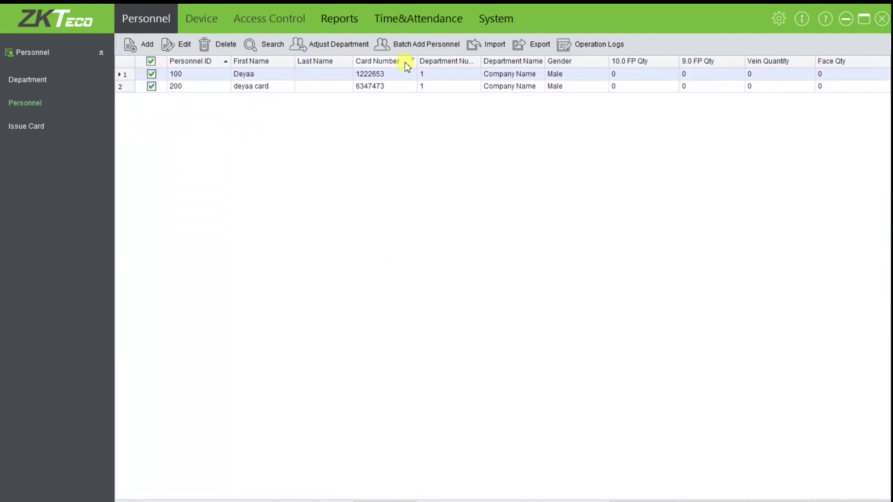
# Step: Export the personnel list to the Desktop as Personnel_20230411143313.xls
pyautogui.click(533, 45)
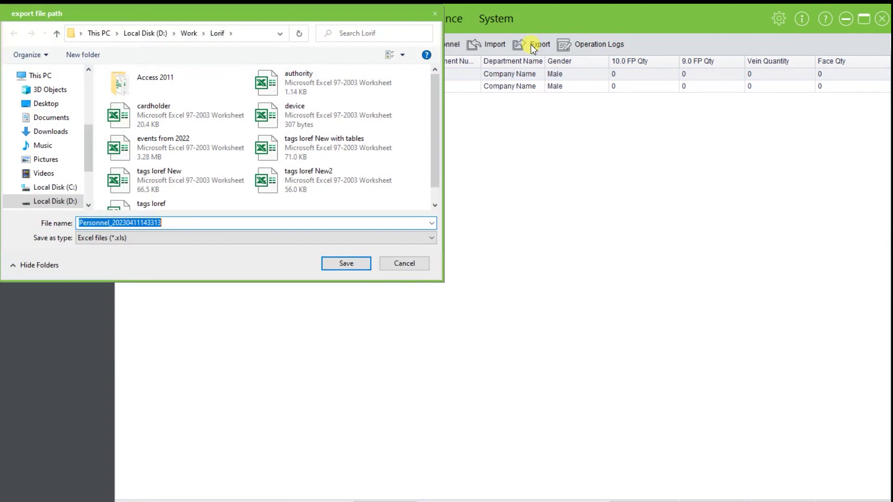
pyautogui.click(46, 103)
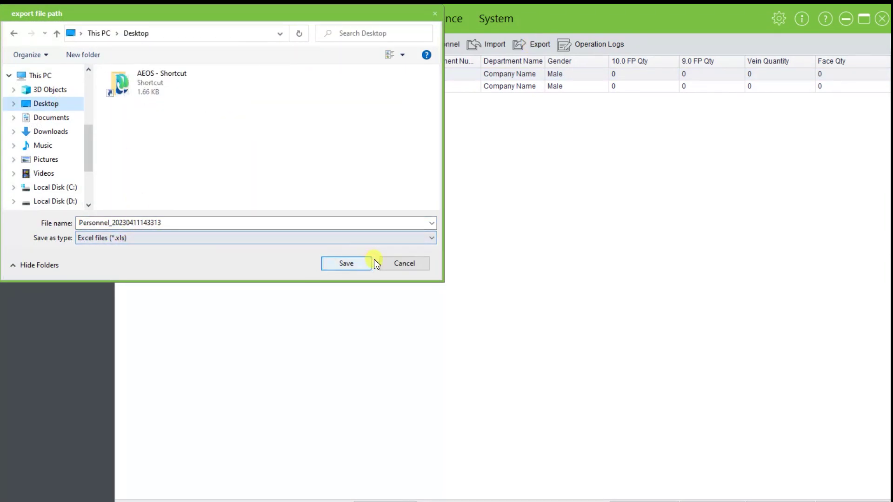
pyautogui.click(358, 264)
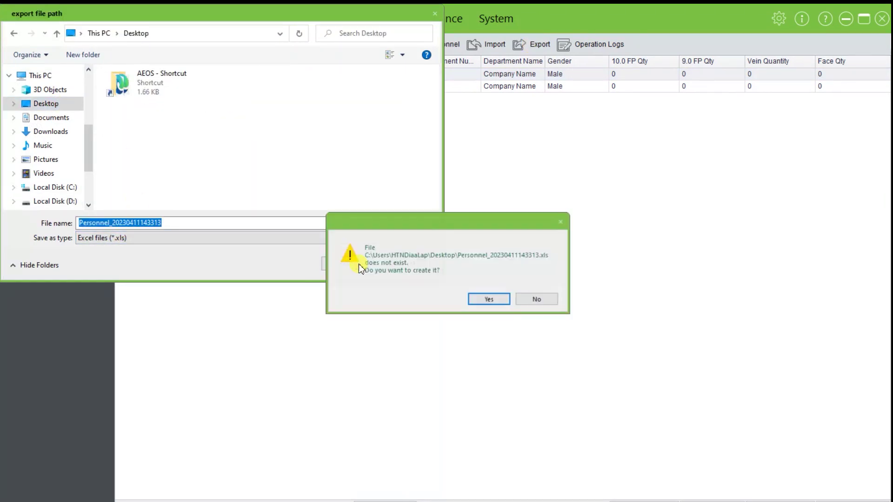
pyautogui.click(492, 302)
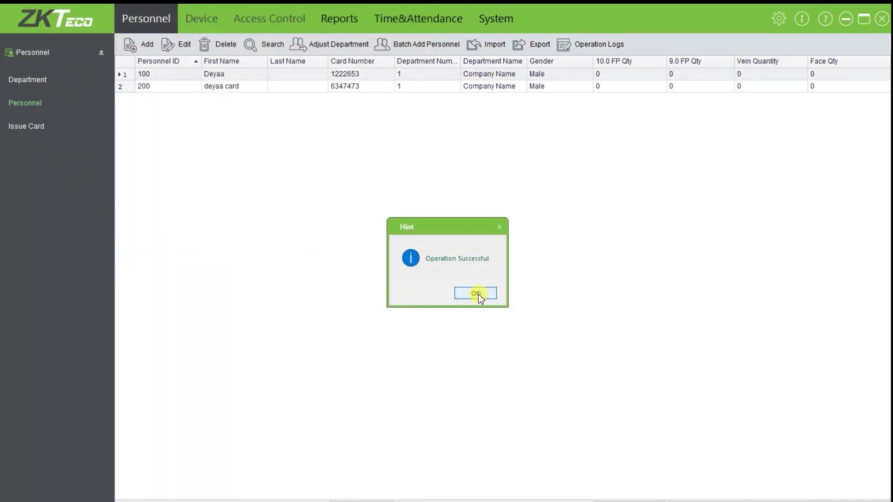
pyautogui.click(479, 293)
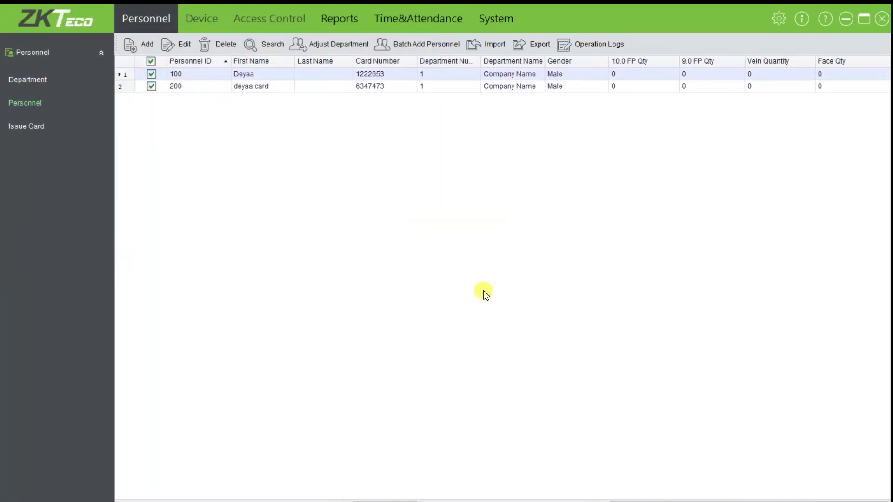
# Step: Open the exported spreadsheet in Excel and widen columns D, F, E and H
pyautogui.click(846, 19)
pyautogui.doubleClick(65, 446)
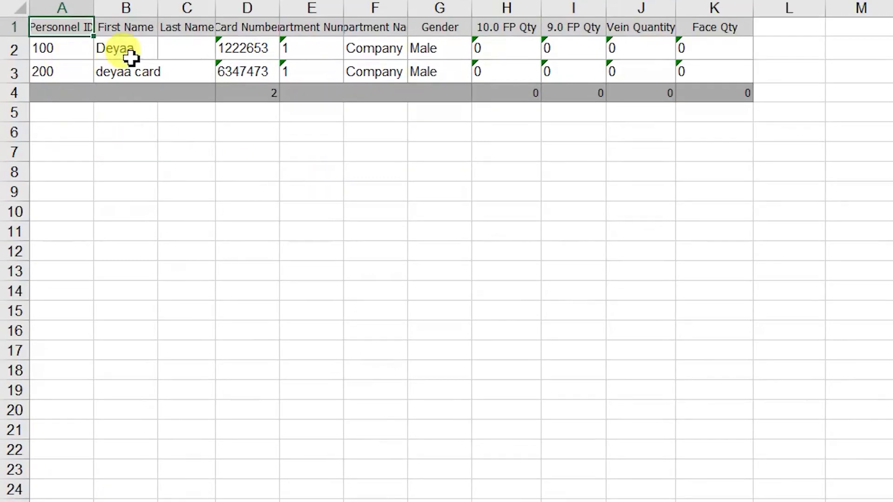
pyautogui.moveTo(280, 5); pyautogui.dragTo(318, 6)
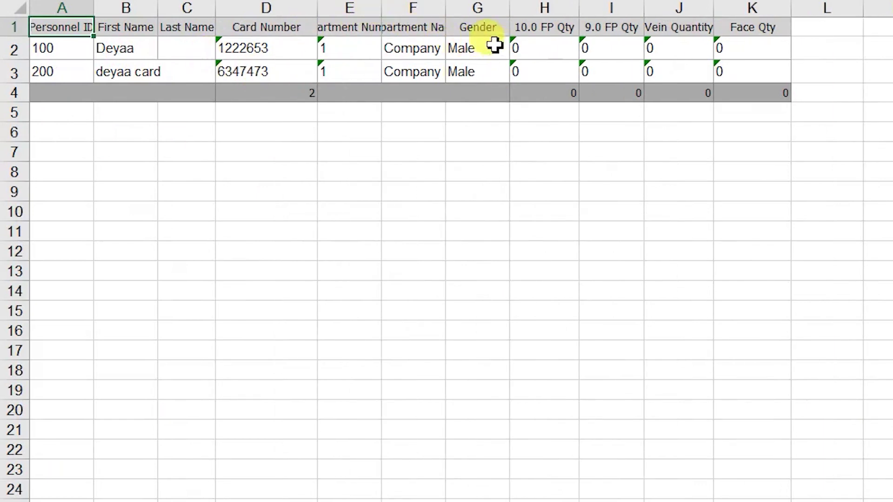
pyautogui.moveTo(449, 9); pyautogui.dragTo(482, 9)
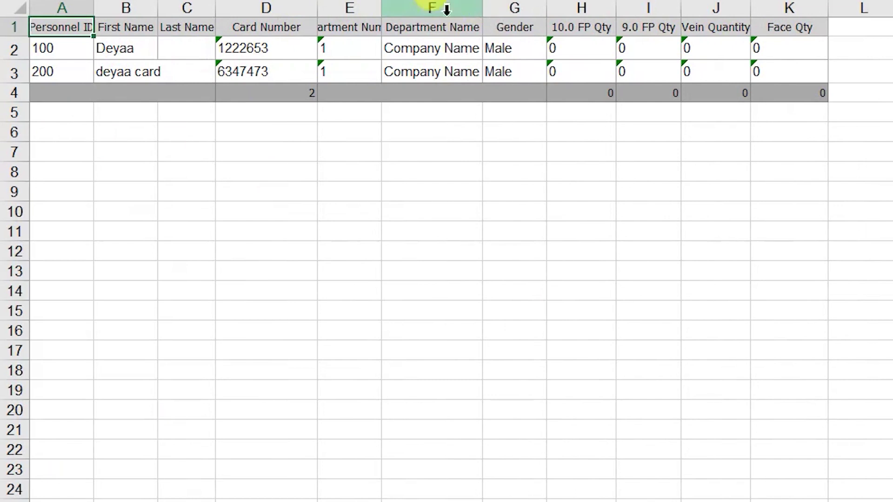
pyautogui.moveTo(387, 9); pyautogui.dragTo(440, 8)
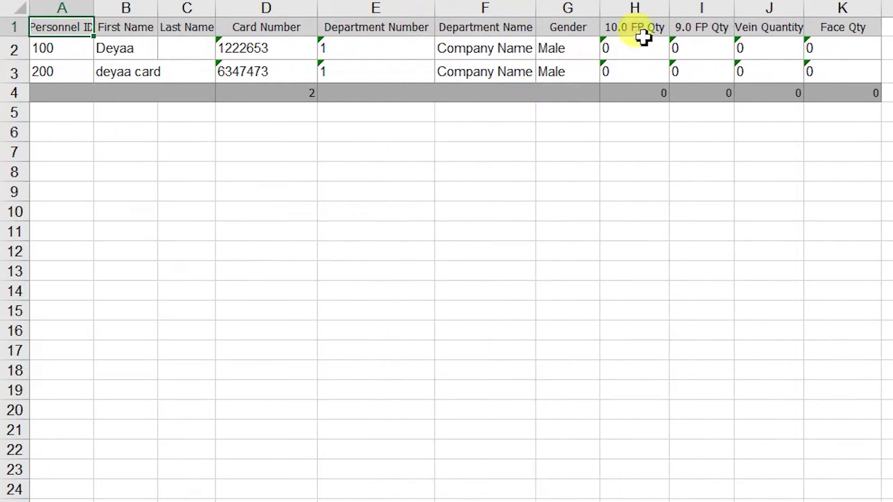
pyautogui.moveTo(671, 8); pyautogui.dragTo(703, 9)
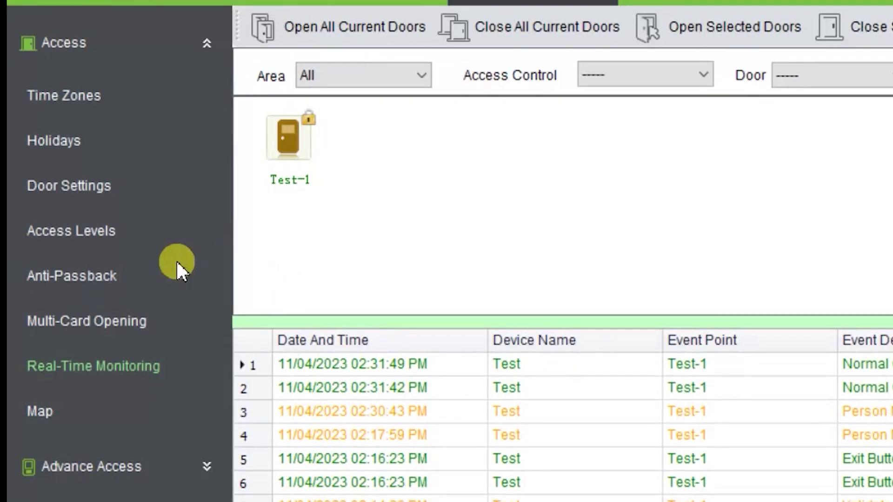
# Step: Try adding an anti-passback rule for the Test device on the Anti-Passback page
pyautogui.click(102, 284)
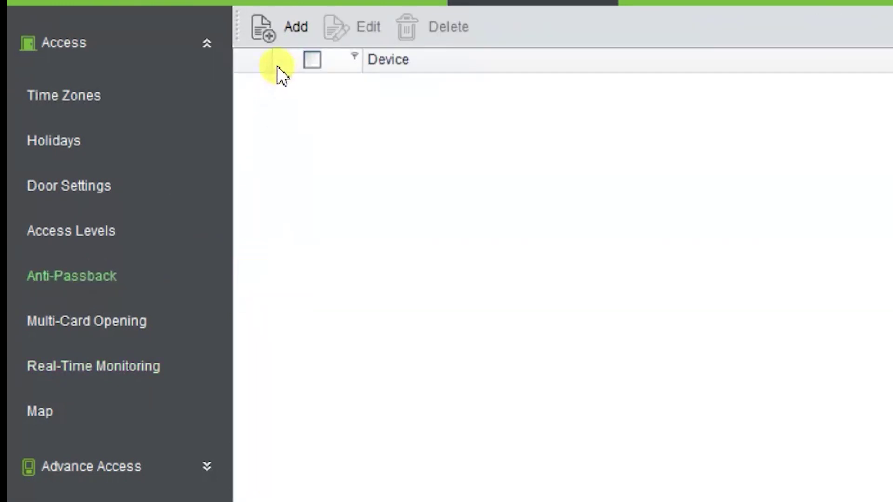
pyautogui.click(290, 37)
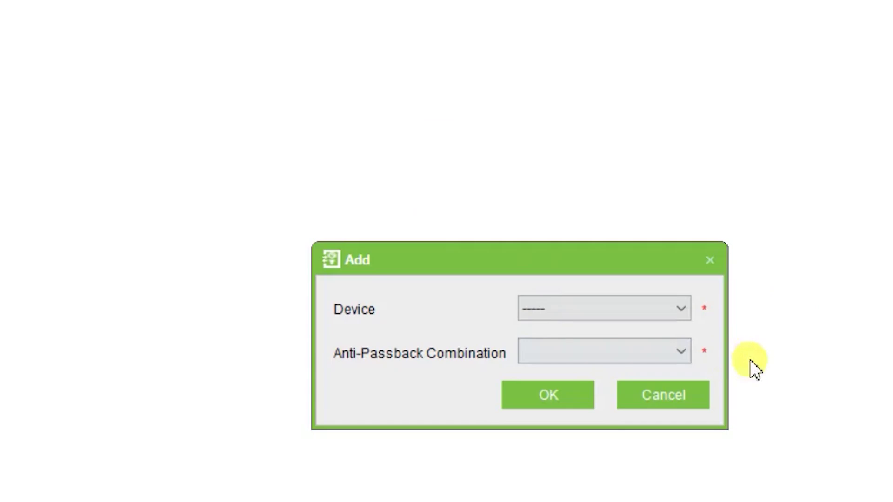
pyautogui.click(679, 308)
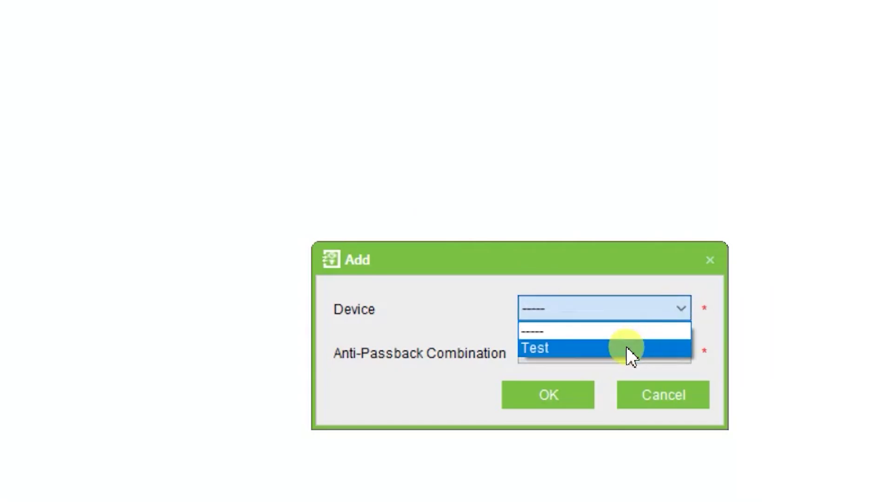
pyautogui.click(626, 348)
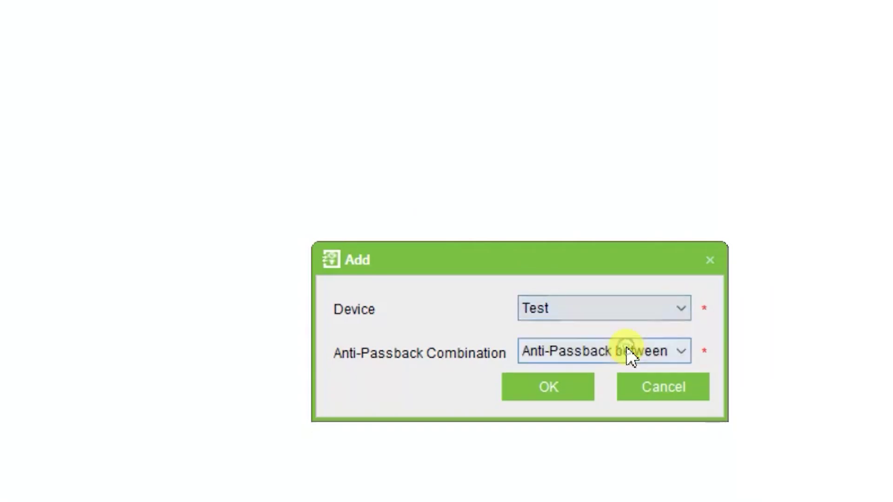
pyautogui.click(682, 352)
pyautogui.click(717, 288)
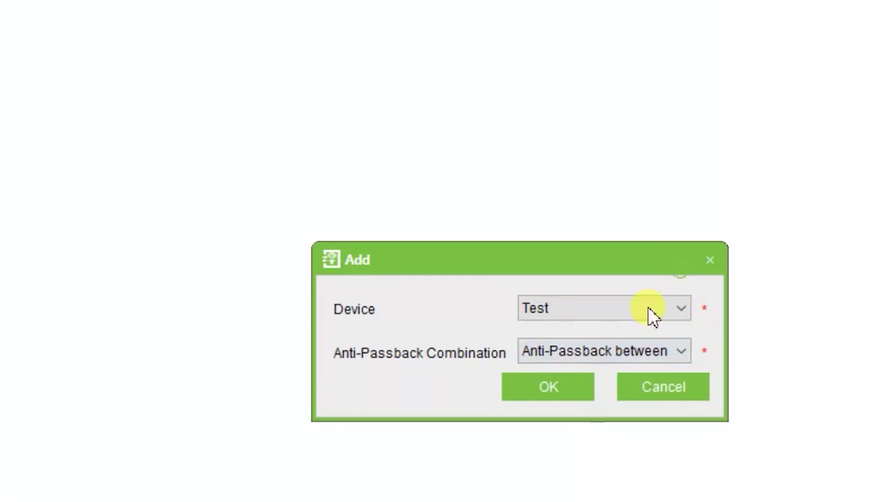
pyautogui.click(571, 396)
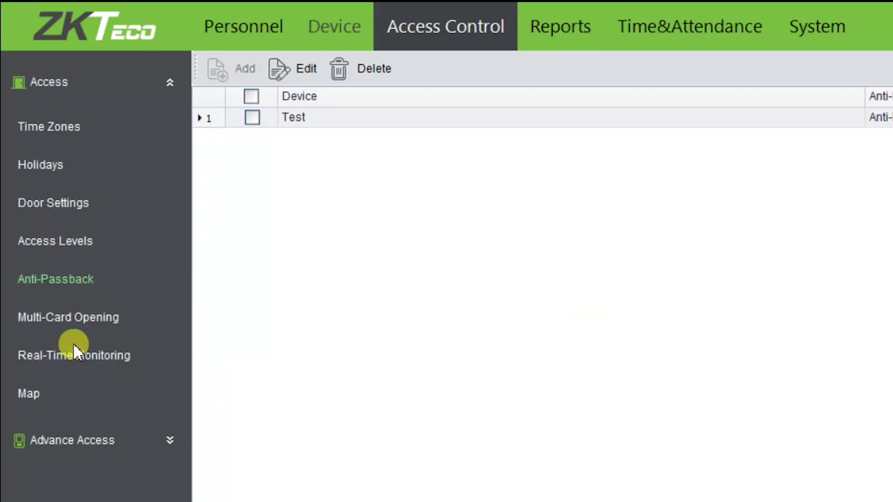
pyautogui.click(66, 364)
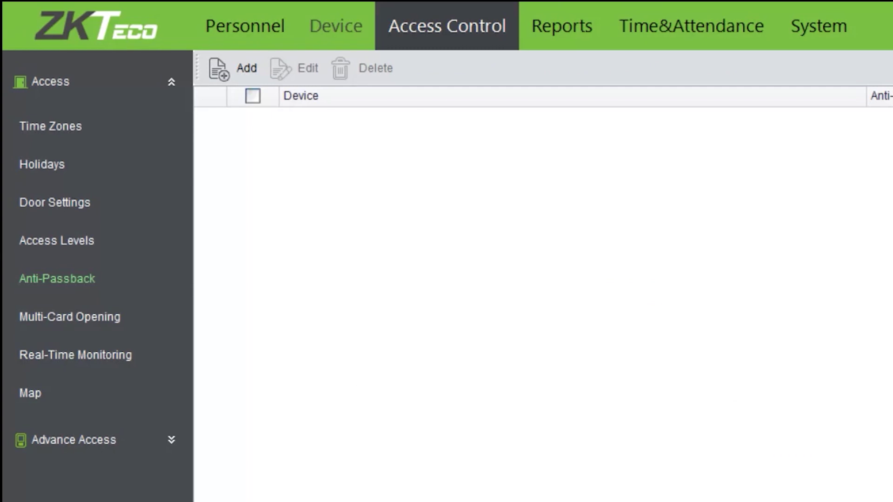
# Step: Draft a new access level with door Test-1 and all personnel, check time zones, then cancel it
pyautogui.click(83, 250)
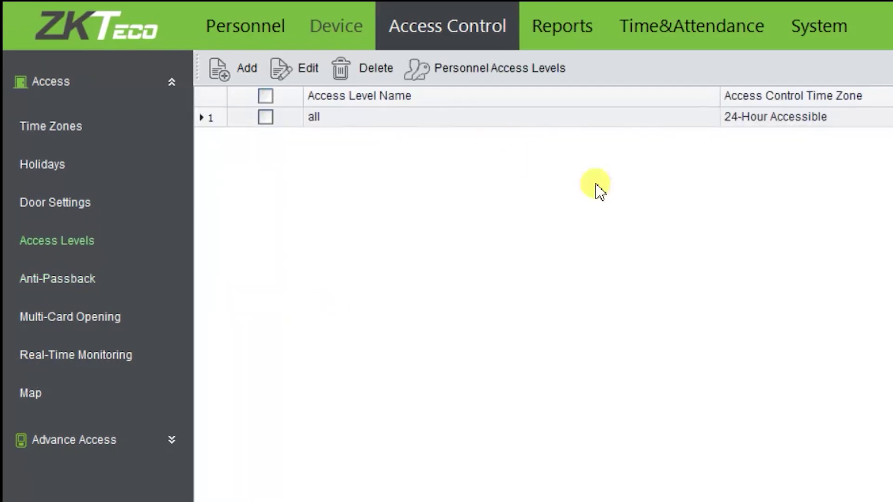
pyautogui.click(246, 71)
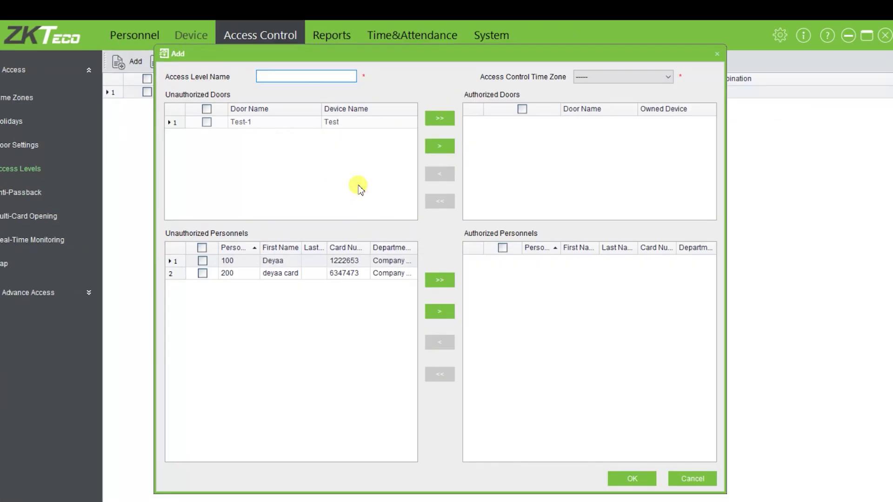
pyautogui.click(450, 148)
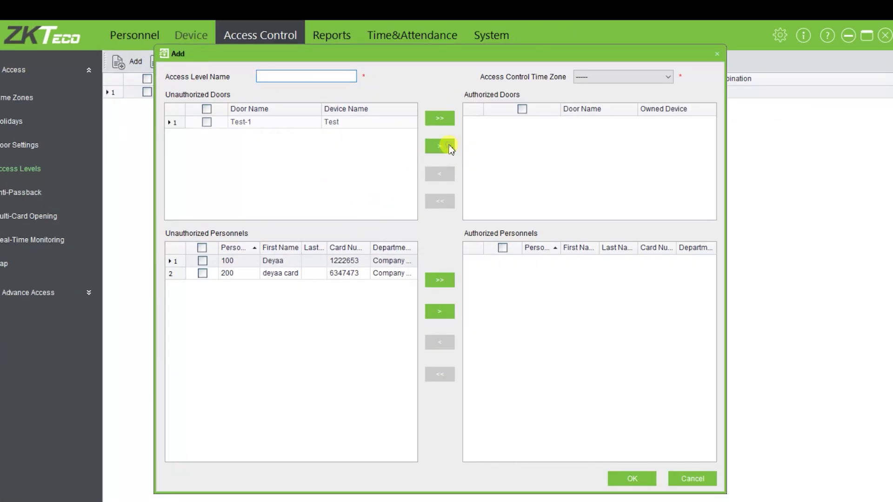
pyautogui.click(463, 318)
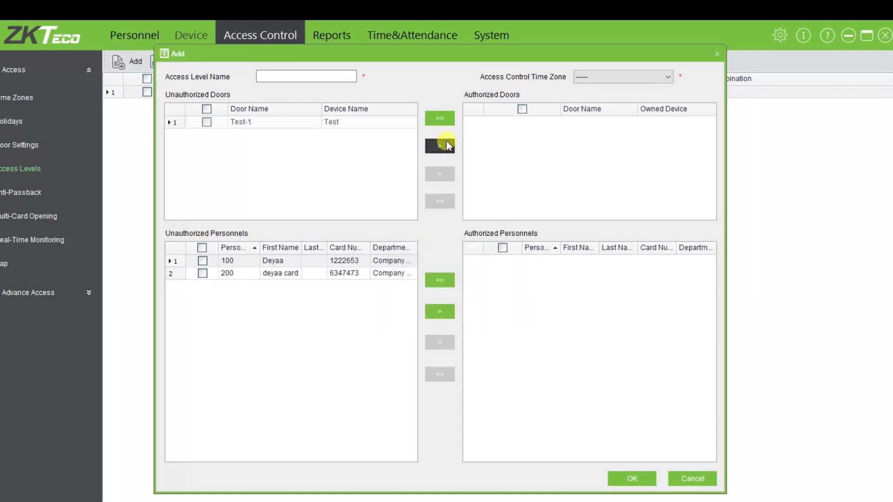
pyautogui.click(207, 123)
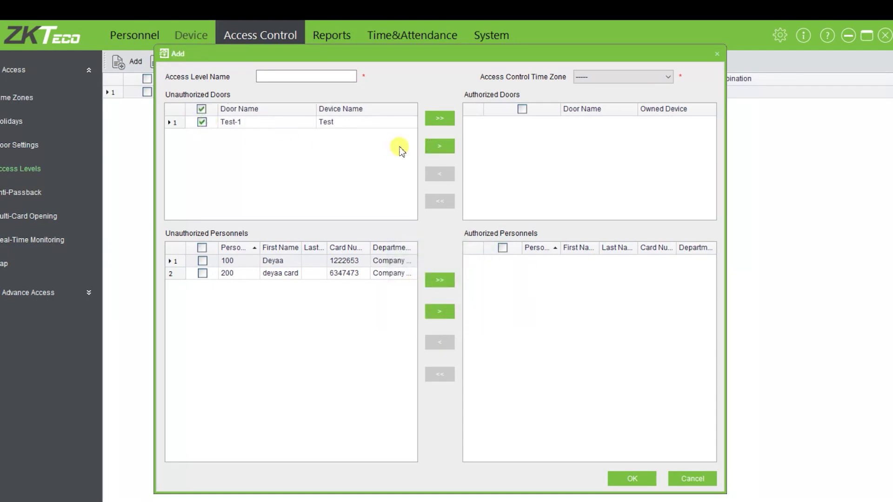
pyautogui.click(440, 147)
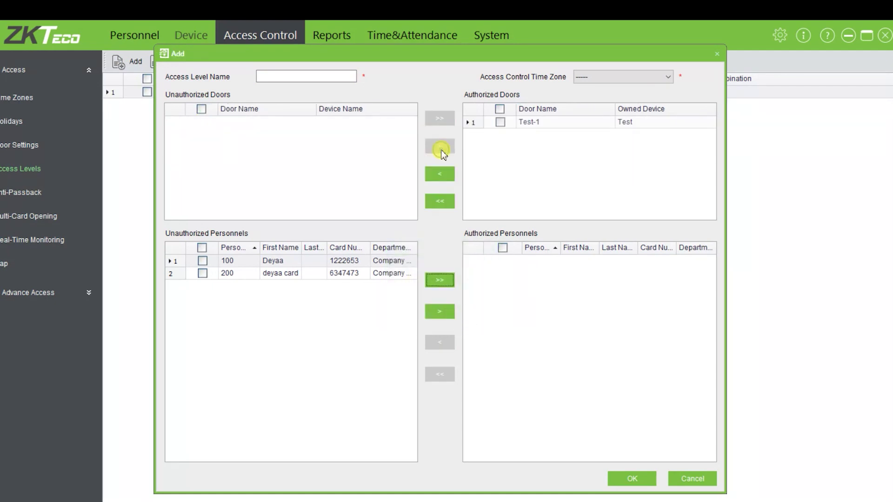
pyautogui.click(199, 248)
pyautogui.click(439, 311)
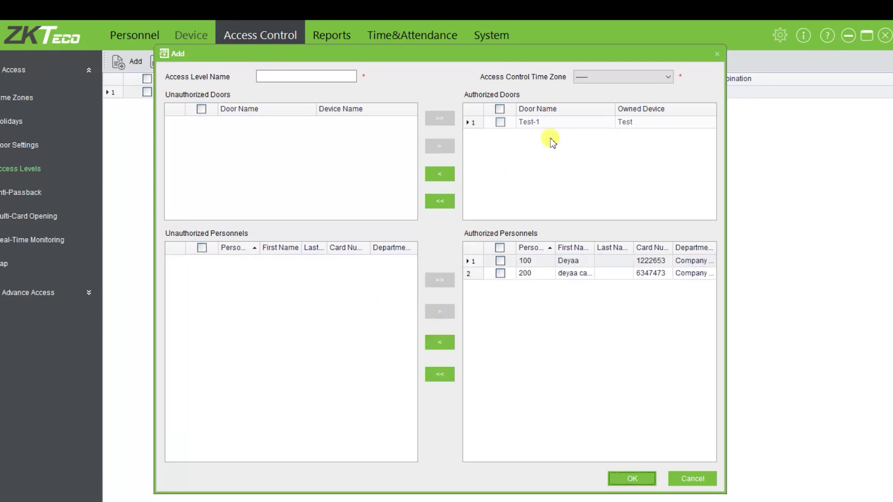
pyautogui.click(668, 78)
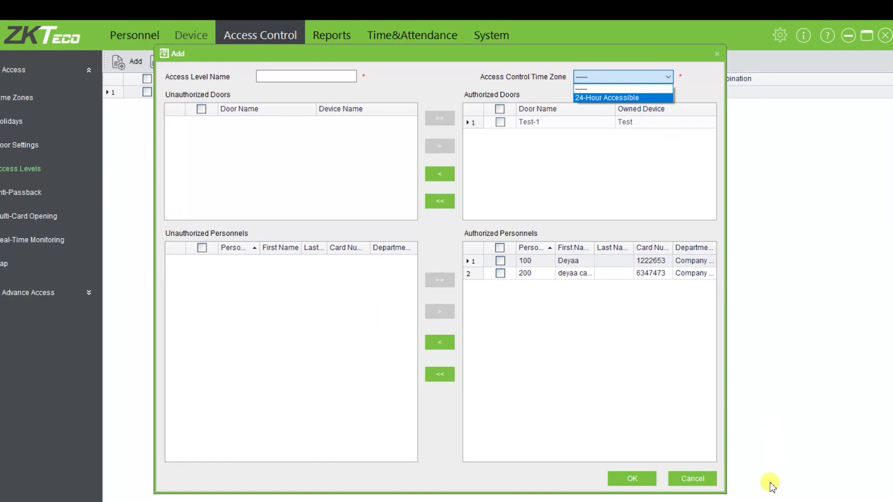
pyautogui.click(694, 482)
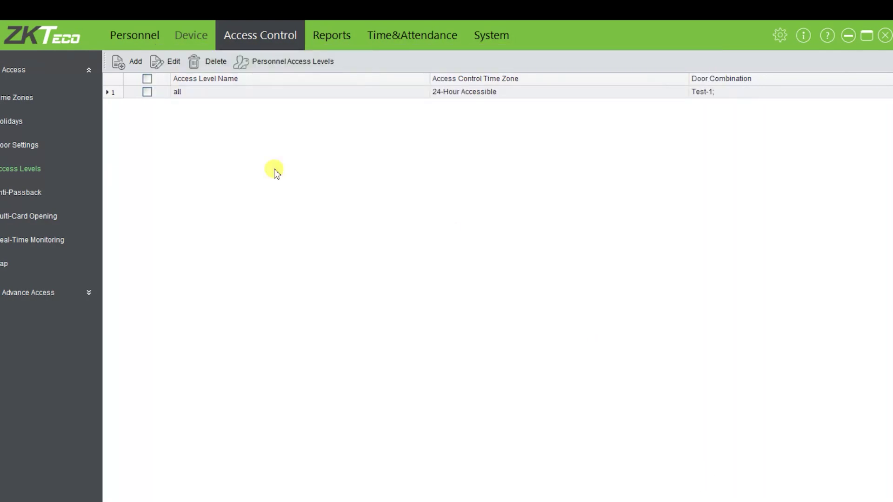
# Step: Create time zone 'tim sh 1' with Tuesday 3–6, Wednesday 9–12 and Friday 12–13:30 periods
pyautogui.click(23, 98)
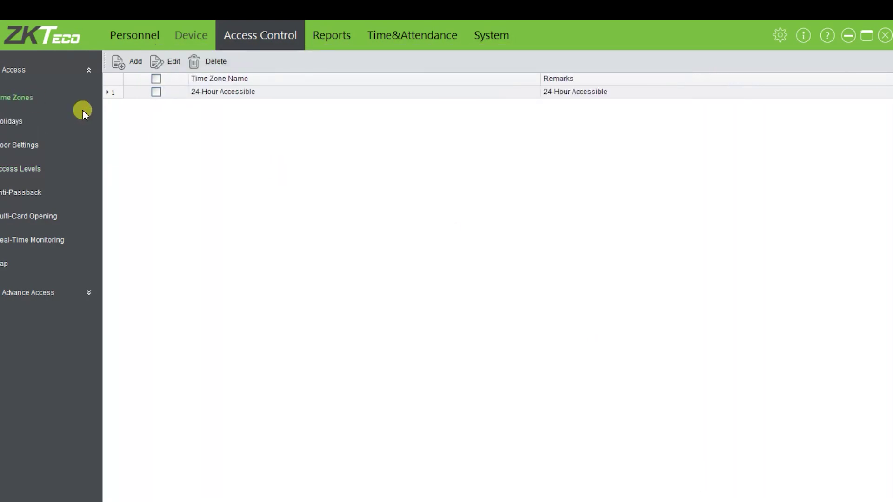
pyautogui.click(135, 63)
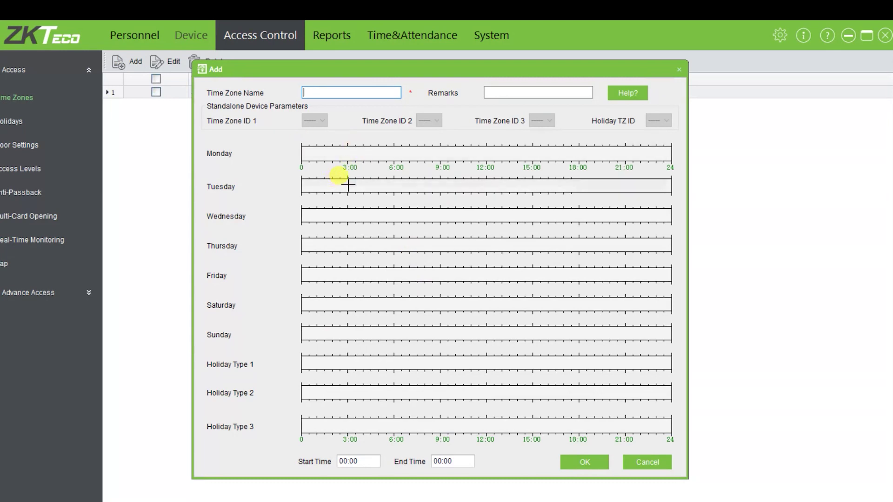
pyautogui.moveTo(349, 185); pyautogui.dragTo(393, 192)
pyautogui.moveTo(442, 217); pyautogui.dragTo(487, 218)
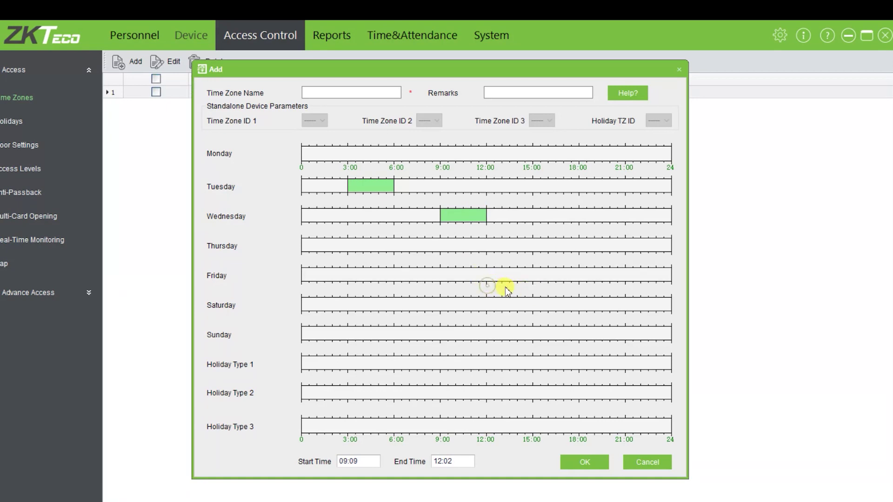
pyautogui.moveTo(486, 279); pyautogui.dragTo(509, 281)
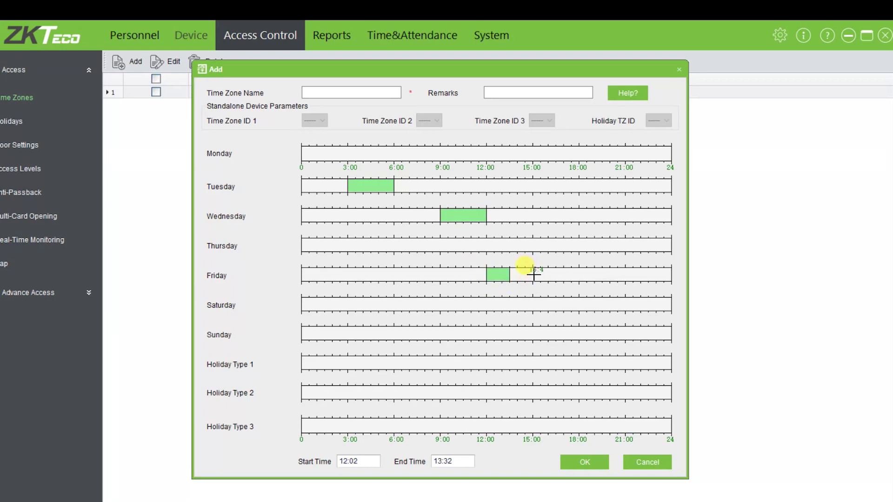
pyautogui.click(320, 92)
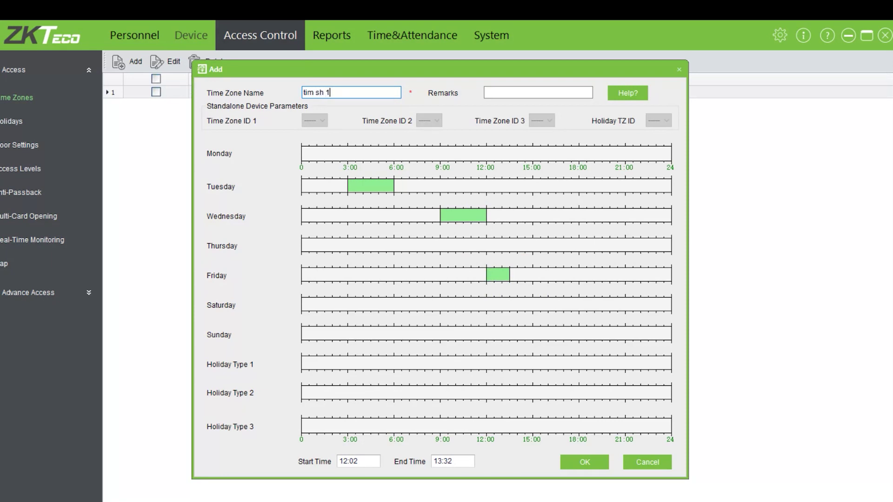
pyautogui.click(603, 467)
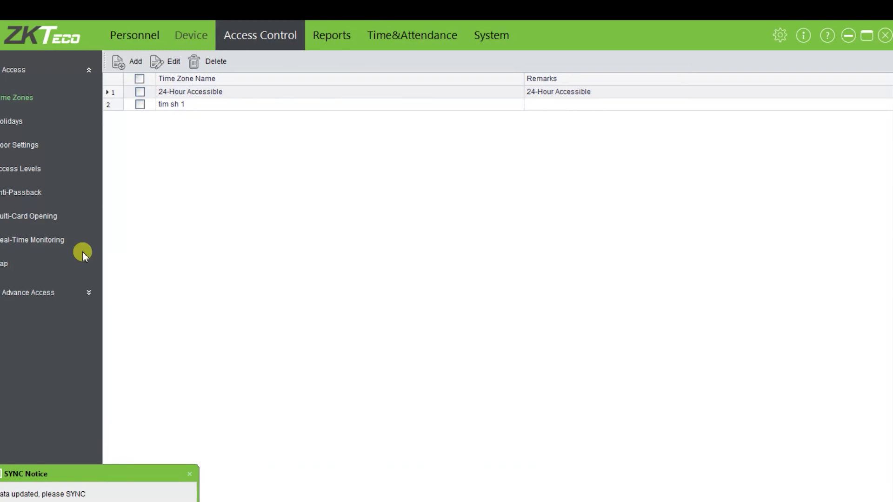
pyautogui.click(27, 170)
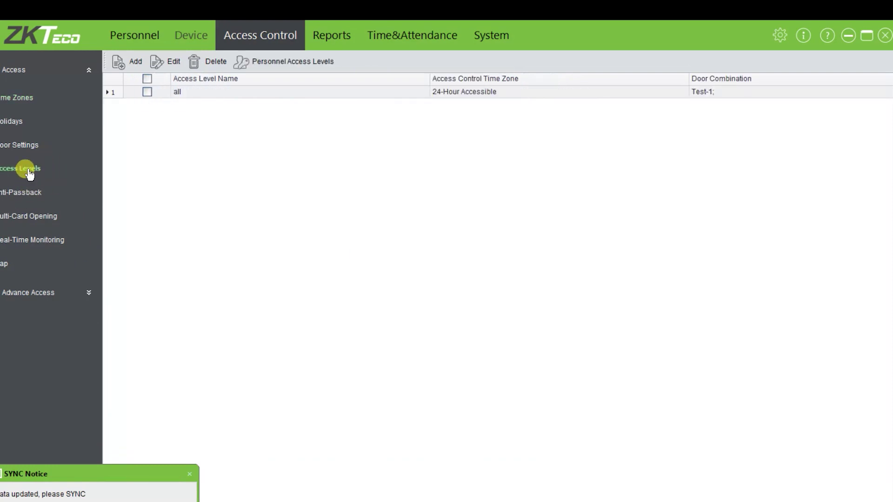
pyautogui.click(127, 62)
# Step: Give the new access level time zone tim sh 1, door Test-1 and the first person
pyautogui.click(667, 77)
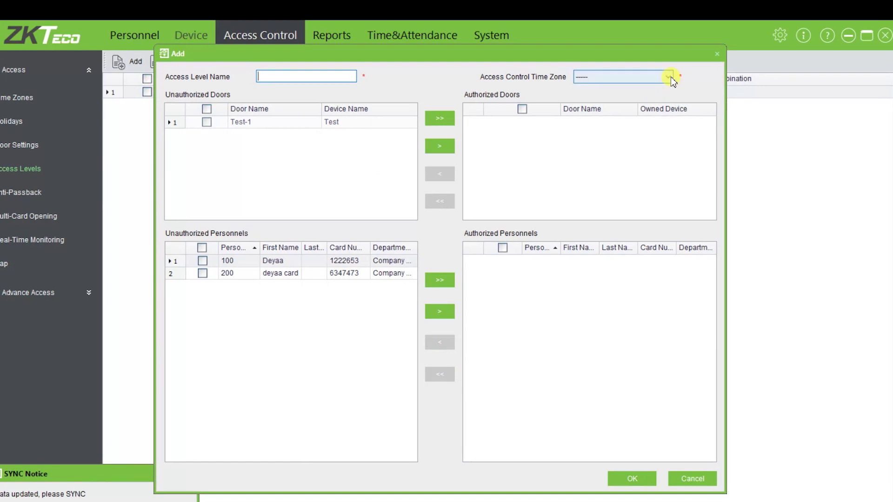
pyautogui.click(619, 107)
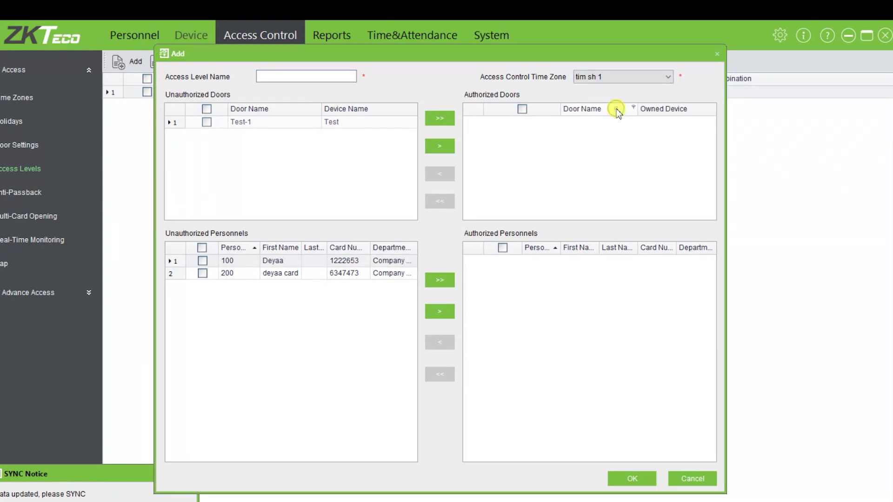
pyautogui.click(207, 122)
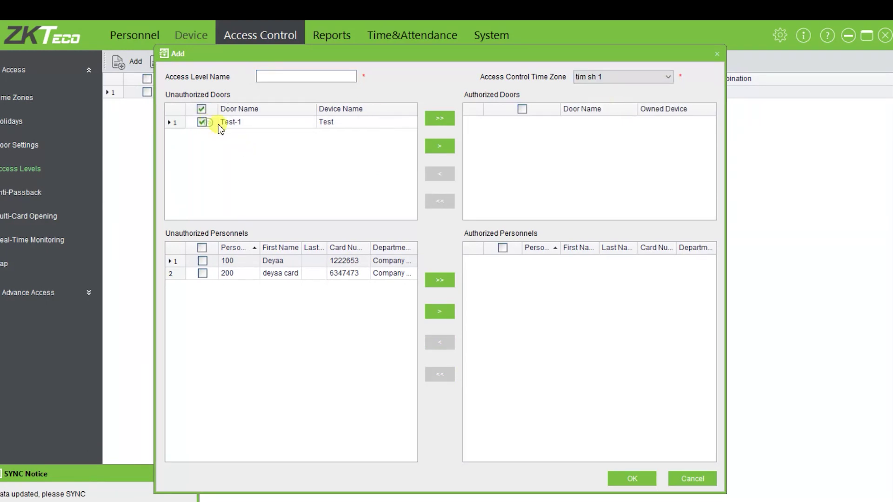
pyautogui.click(440, 146)
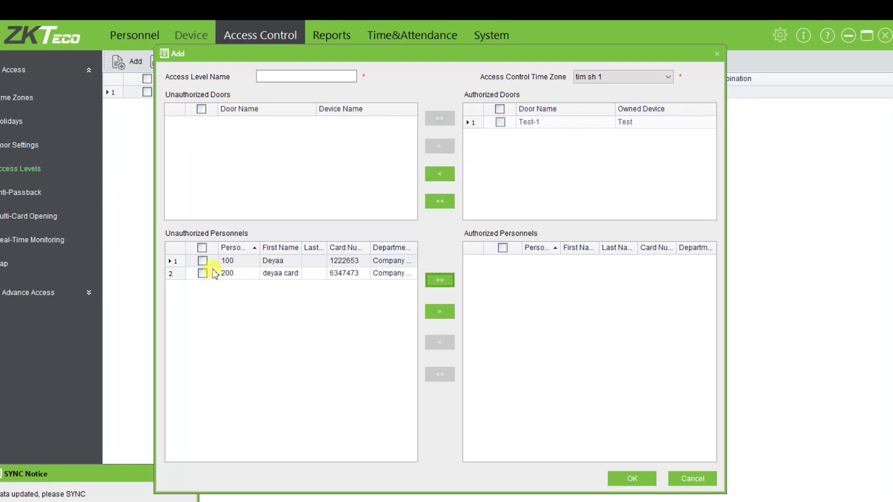
pyautogui.click(444, 316)
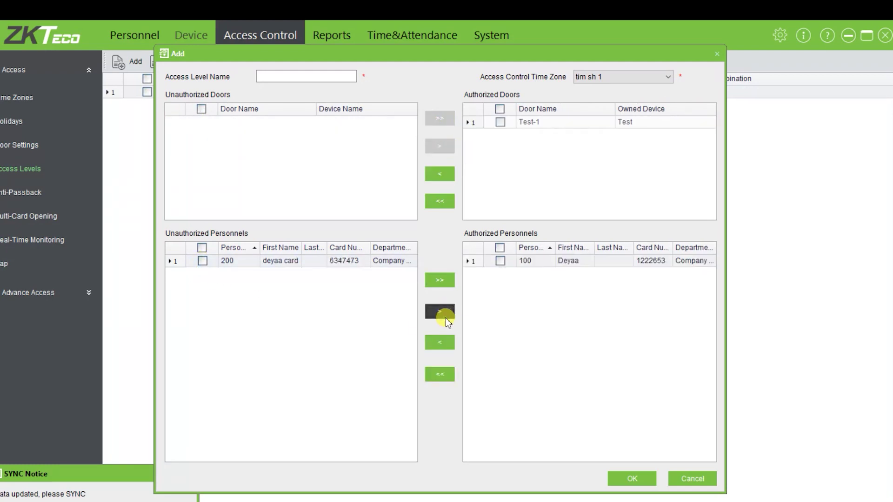
# Step: Attempt to save, dismiss the missing-name warning, and discard the new access level
pyautogui.click(648, 483)
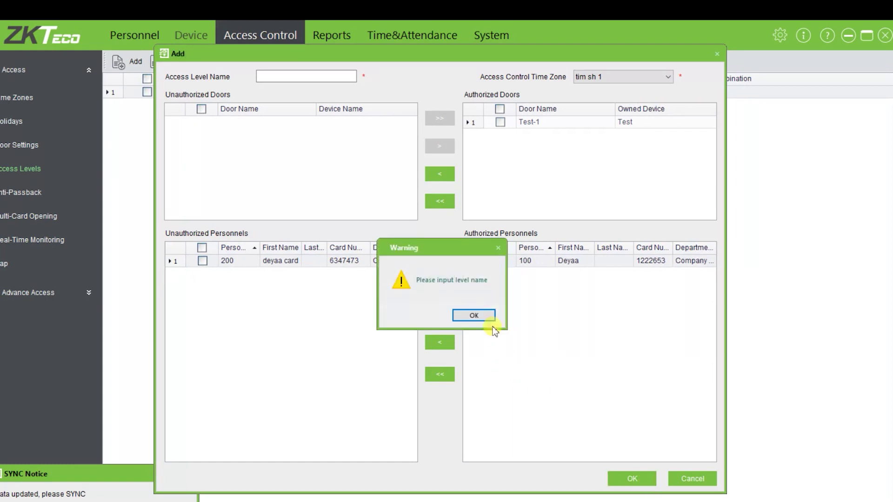
pyautogui.click(483, 316)
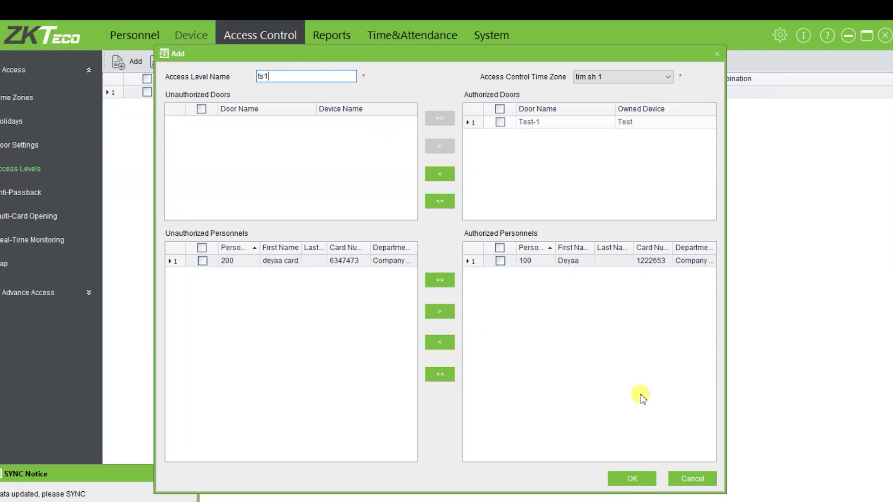
pyautogui.click(713, 480)
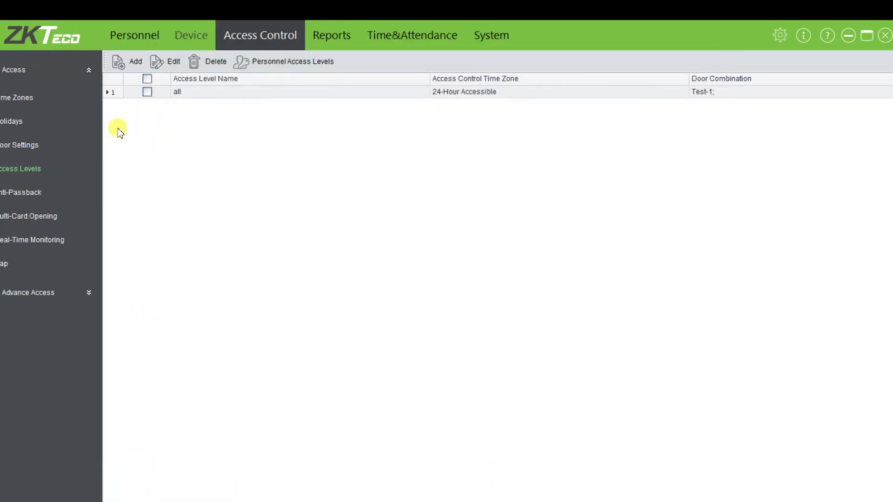
# Step: Go to Door Settings and show the Multi-Card Opening page
pyautogui.click(22, 147)
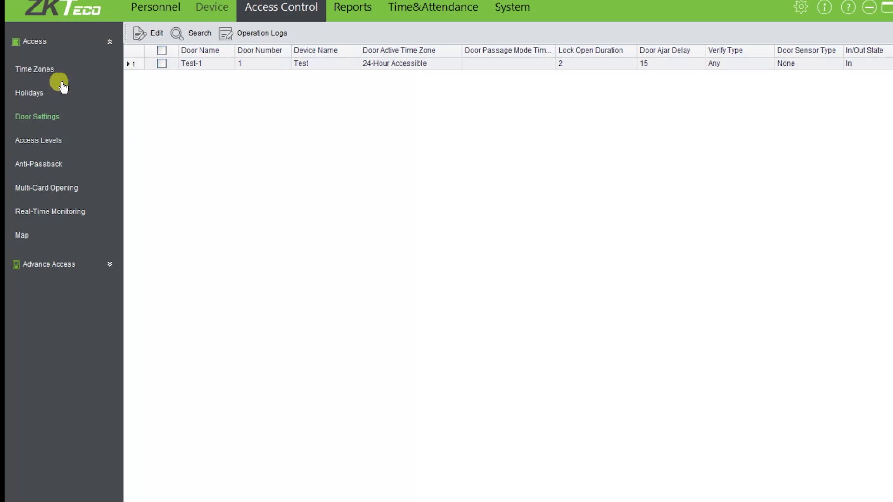
pyautogui.click(56, 188)
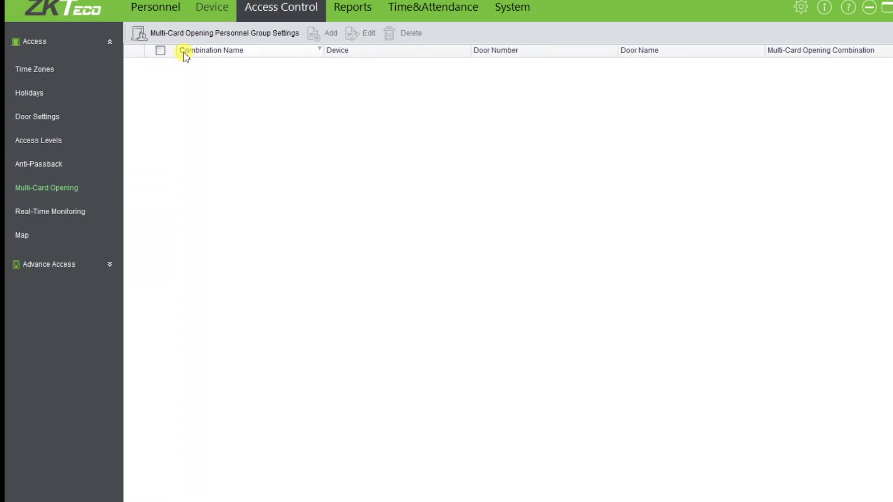
# Step: Open the multi-card personnel groups, start and cancel a new group, then close the settings
pyautogui.click(175, 32)
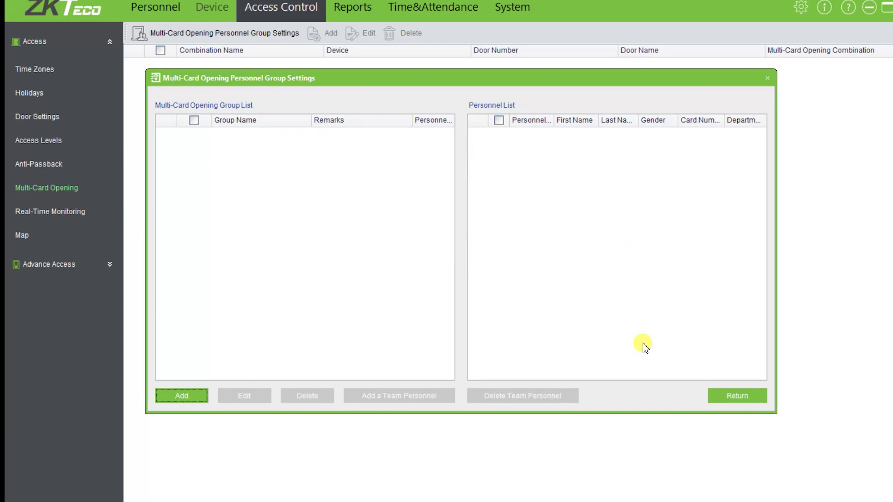
pyautogui.click(182, 396)
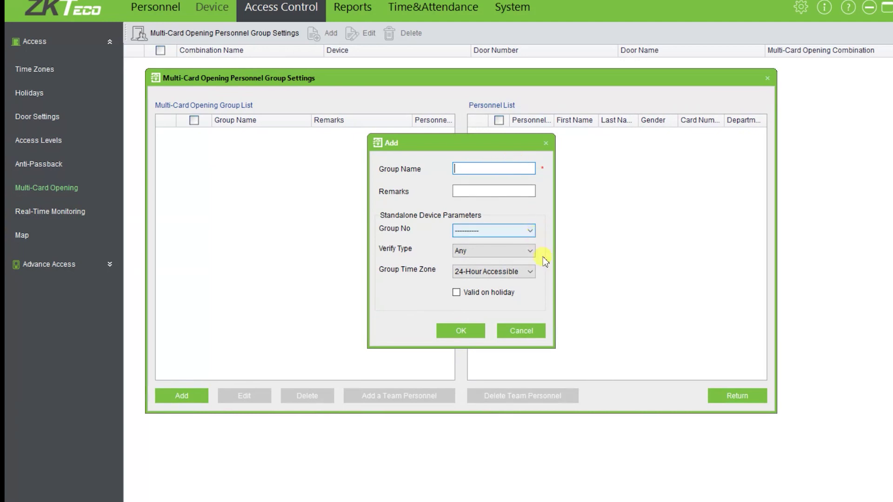
pyautogui.click(537, 333)
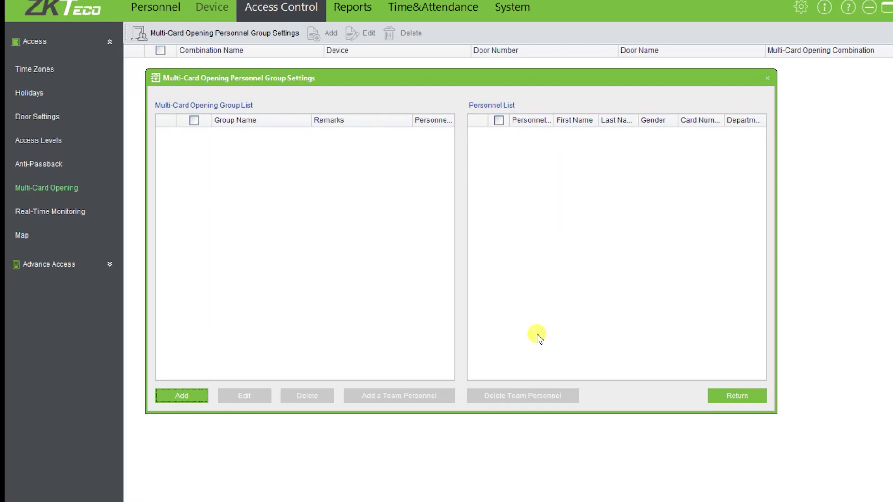
pyautogui.click(764, 396)
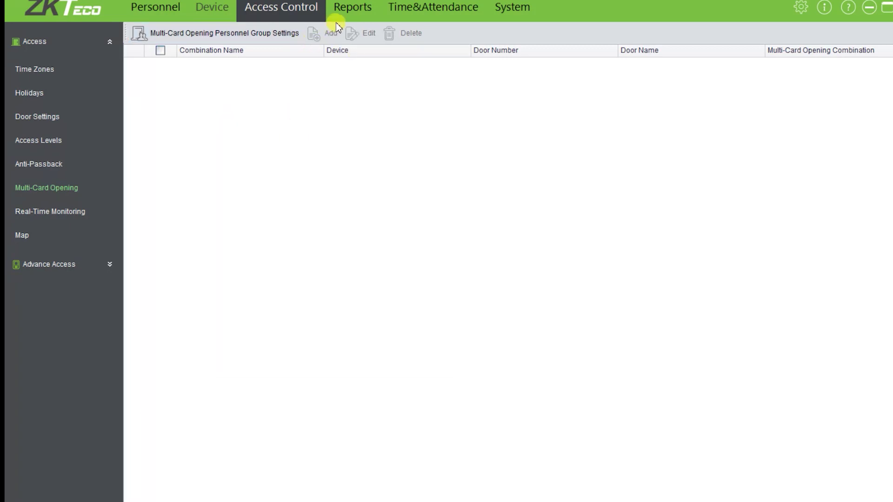
# Step: View the Events Today report of door Test-1 events, then launch Time&Attendance
pyautogui.click(348, 16)
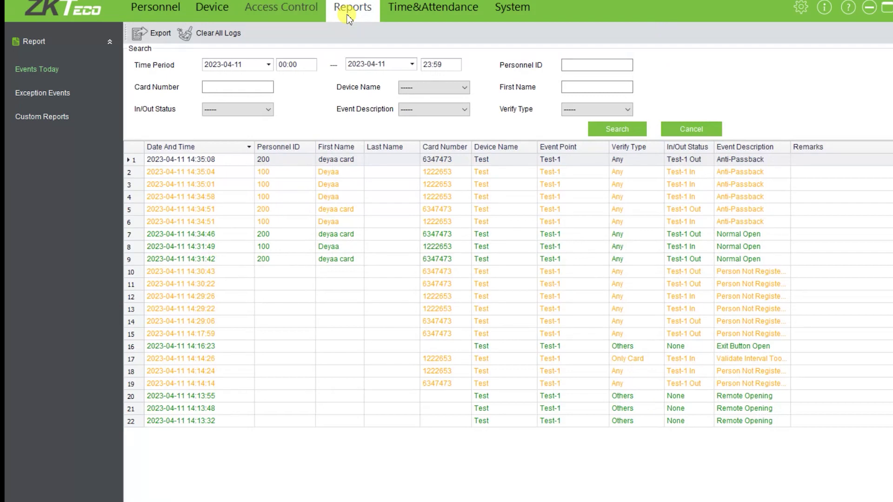
pyautogui.click(422, 6)
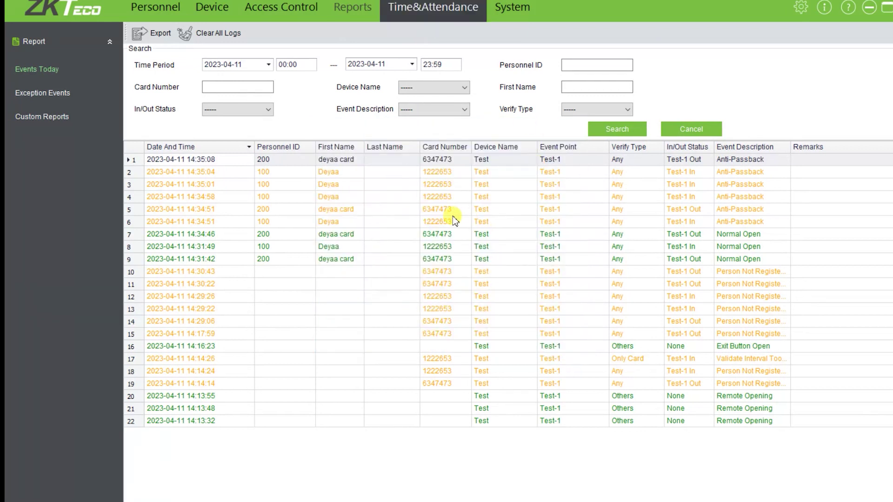
# Step: Set Saturday to OT Level1 and Sunday to OT Level2, then save the overtime settings
pyautogui.click(441, 15)
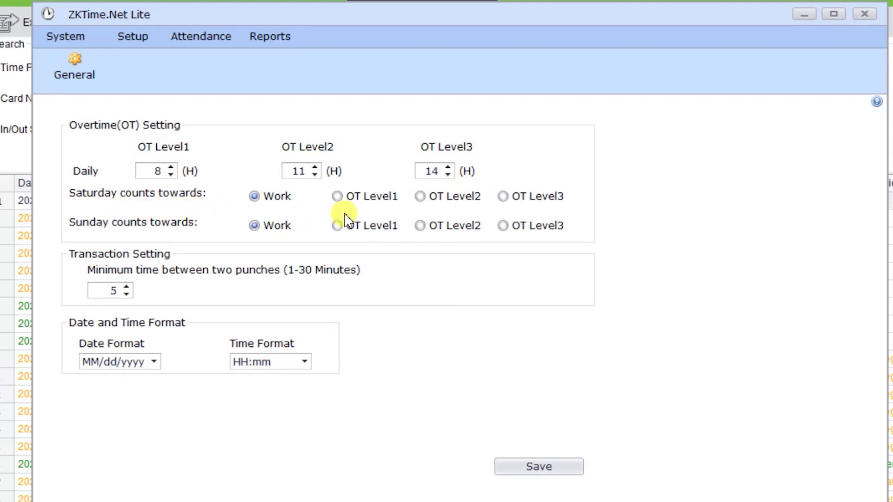
pyautogui.click(338, 198)
pyautogui.click(423, 232)
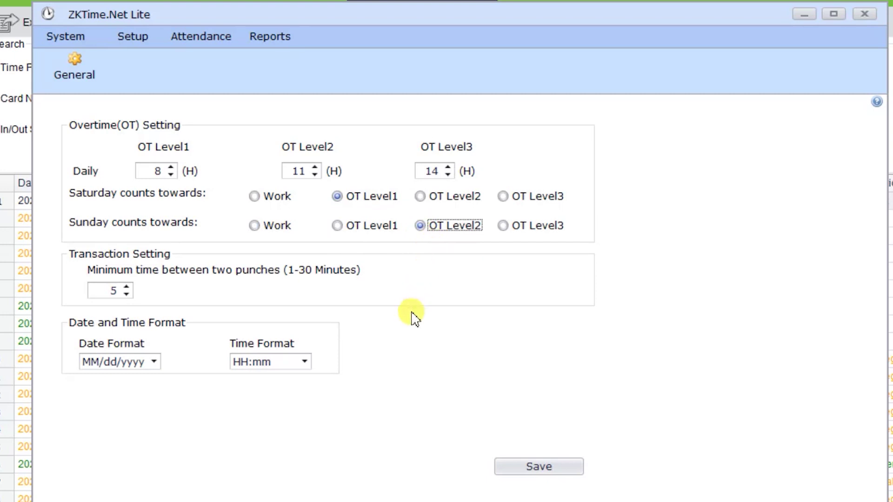
pyautogui.click(205, 38)
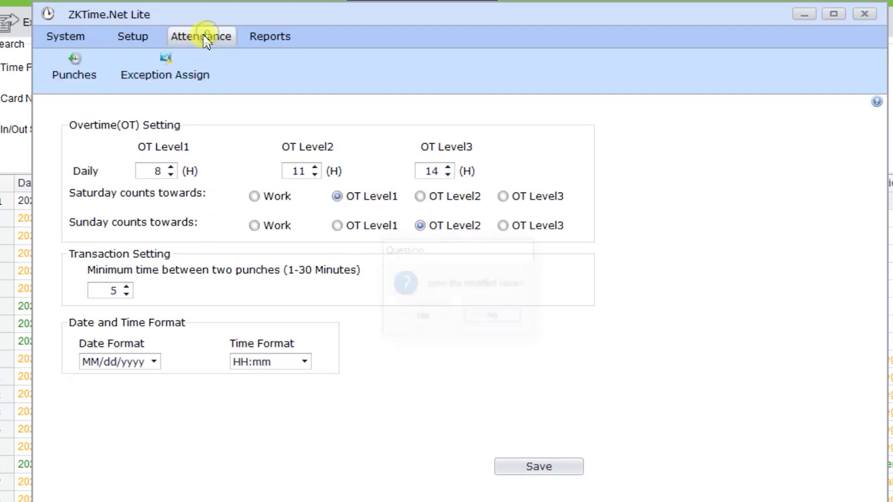
pyautogui.click(428, 316)
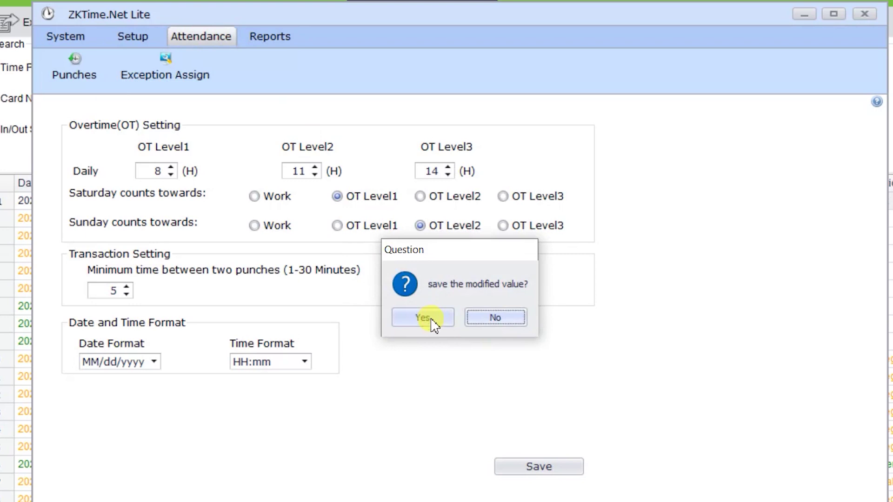
pyautogui.click(457, 318)
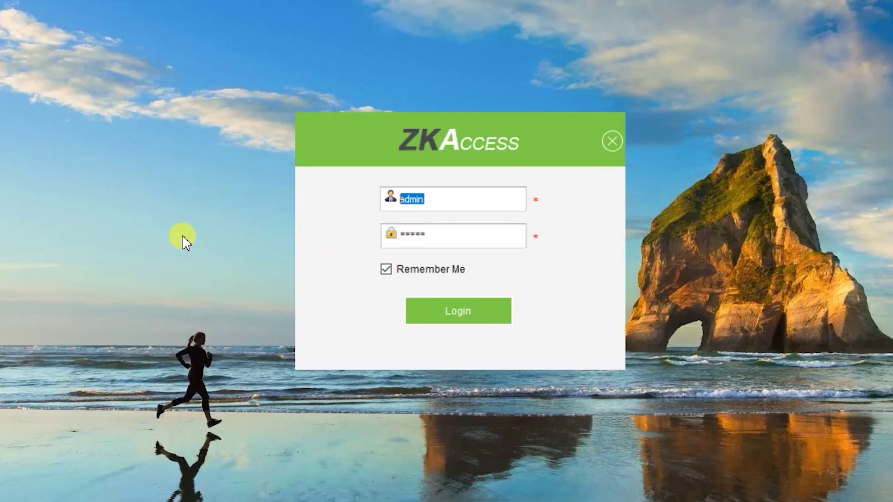
# Step: Log in, sync data to device Test to 100%, then show the System Role list
pyautogui.click(496, 316)
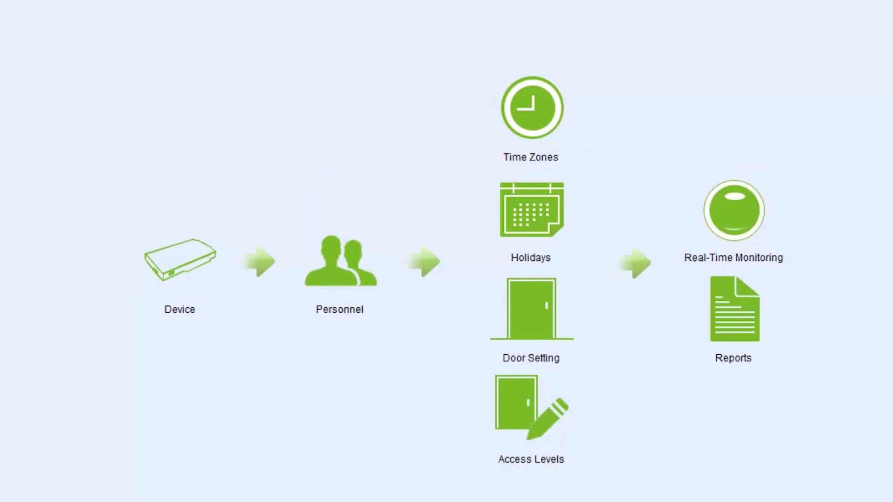
pyautogui.click(427, 495)
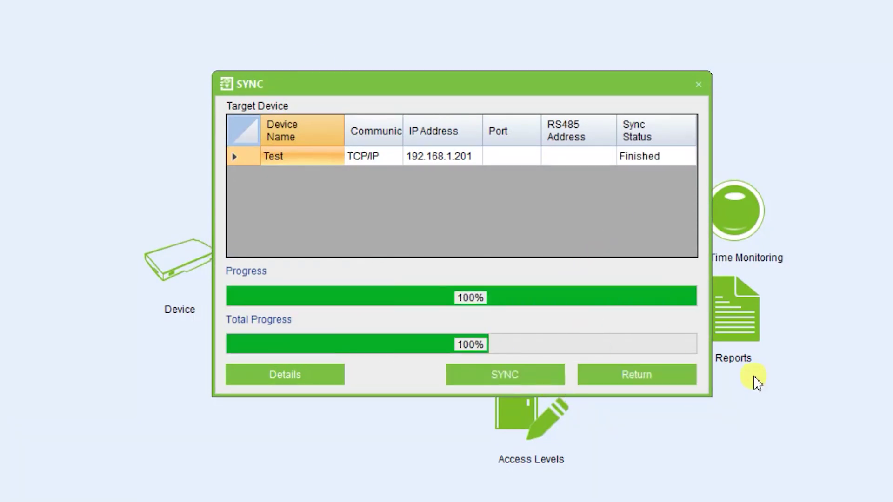
pyautogui.click(680, 381)
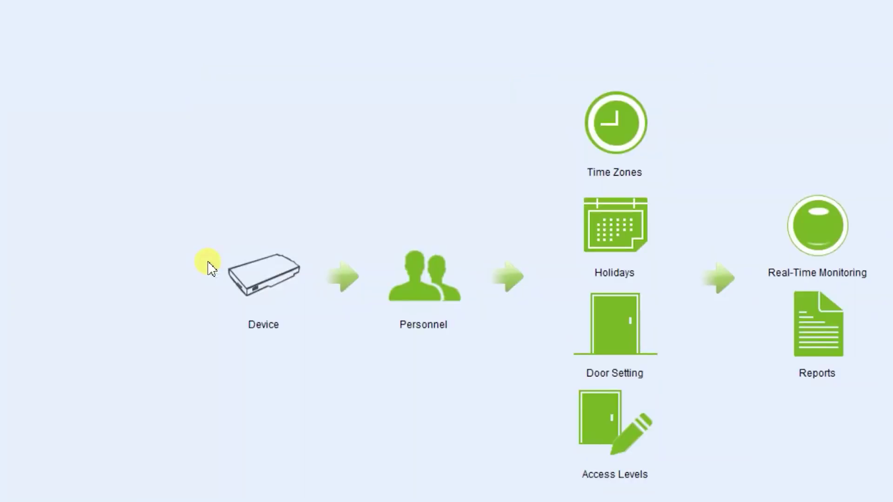
pyautogui.click(210, 266)
pyautogui.click(811, 30)
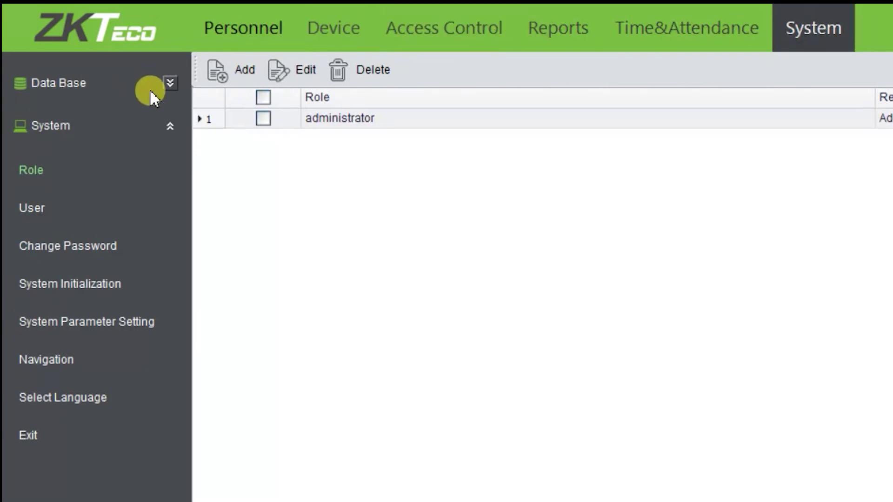
pyautogui.click(173, 84)
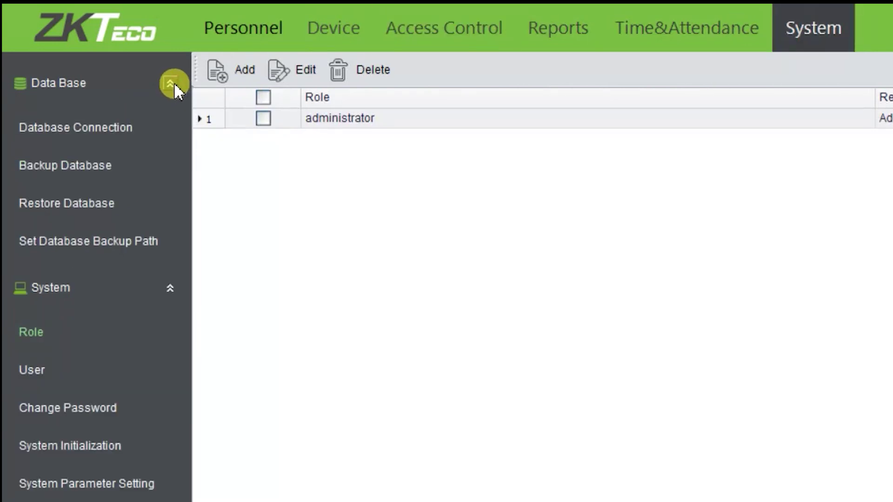
pyautogui.click(93, 204)
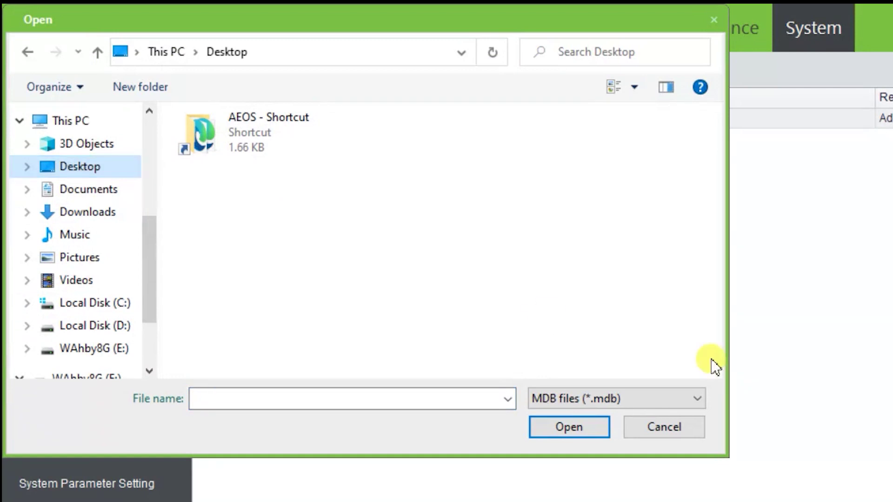
pyautogui.click(698, 399)
pyautogui.click(673, 343)
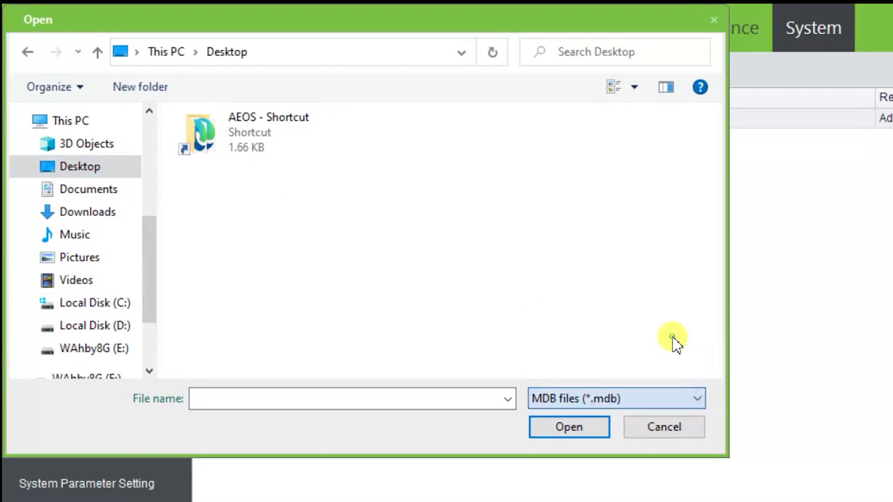
pyautogui.press('Escape')
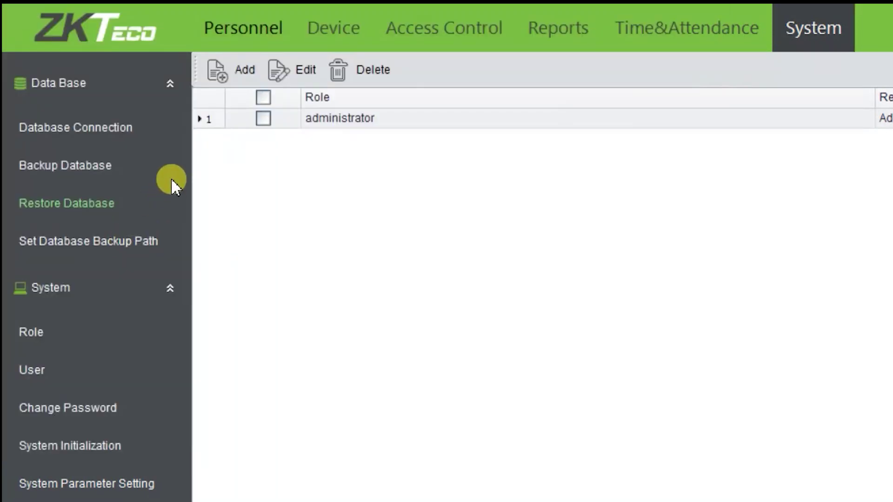
pyautogui.click(170, 84)
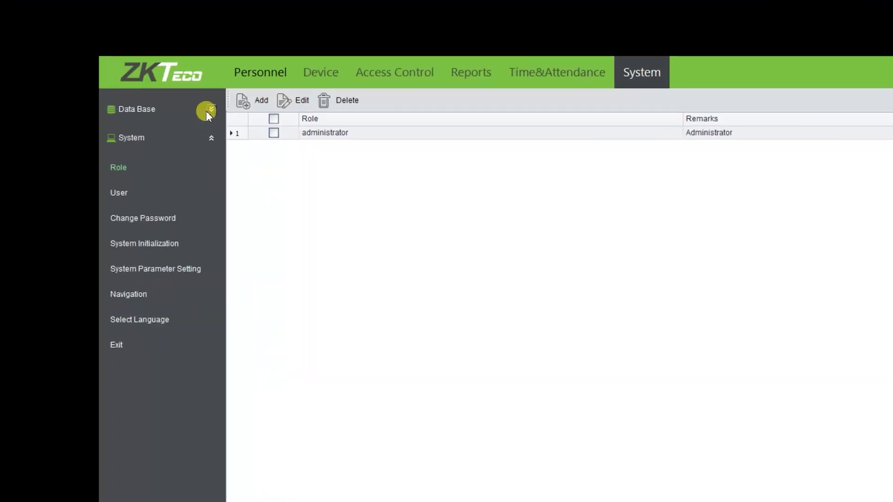
# Step: Back up the database to the Desktop as backup.mdb and acknowledge the success message
pyautogui.click(169, 83)
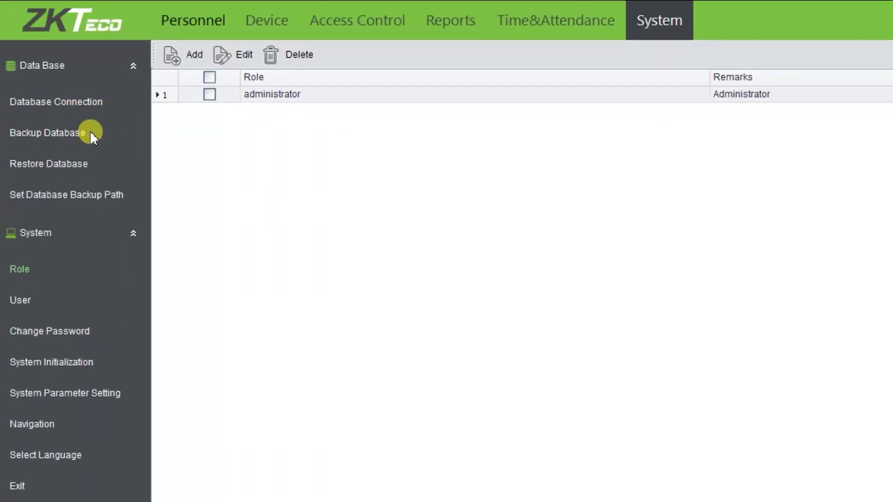
pyautogui.click(79, 132)
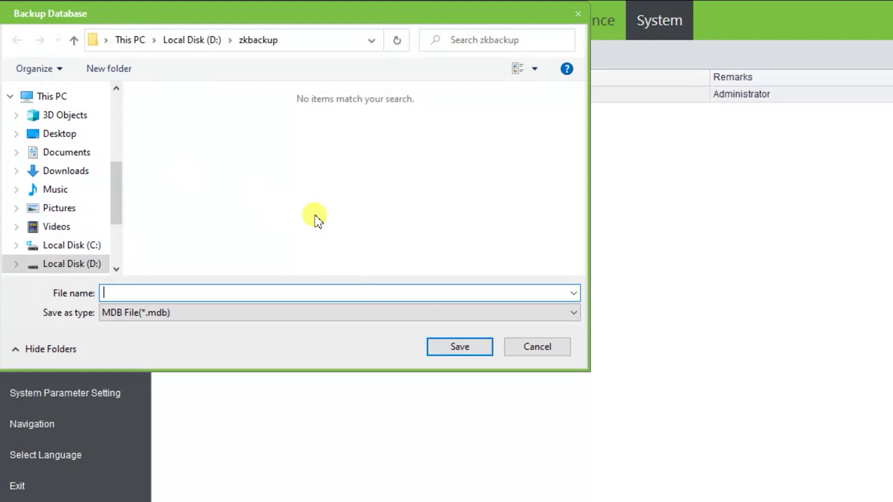
pyautogui.click(70, 135)
pyautogui.click(206, 293)
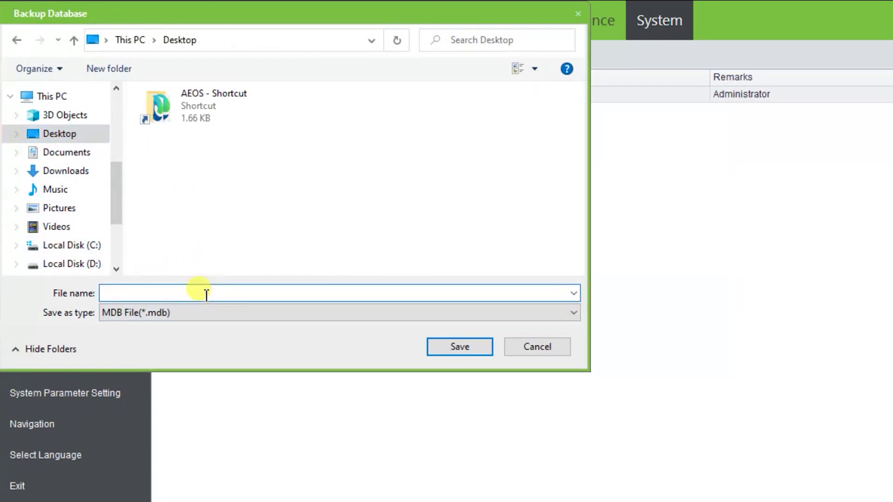
pyautogui.write('backu')
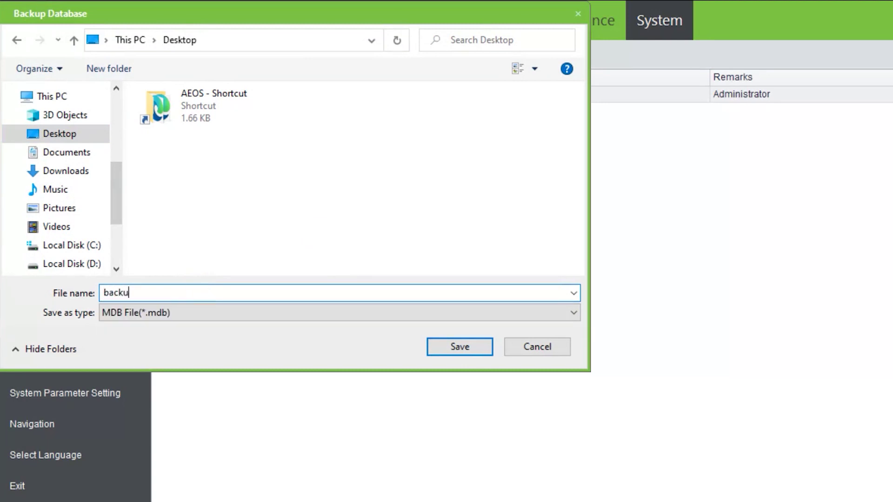
pyautogui.write('p')
pyautogui.click(479, 353)
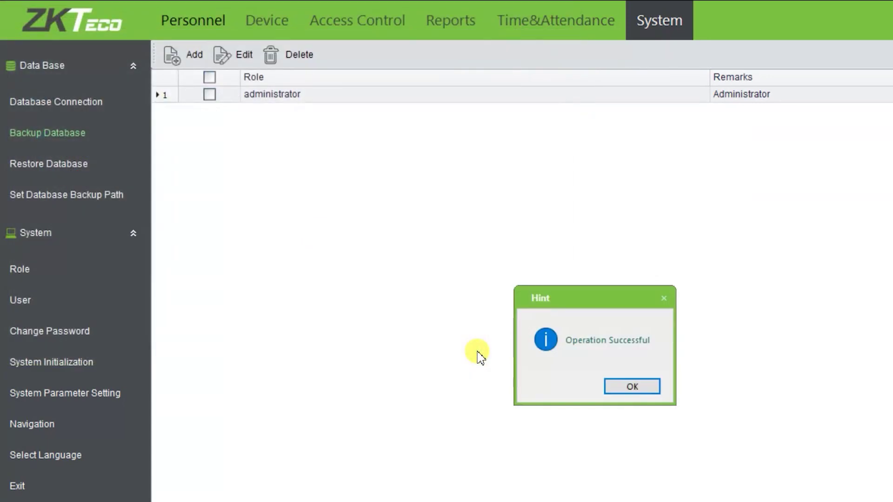
pyautogui.click(641, 387)
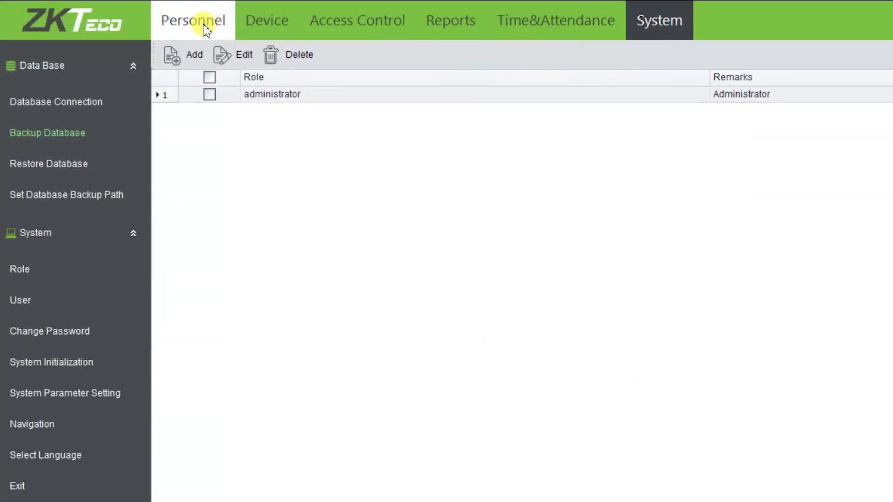
# Step: Select all devices in the Device list, delete device Test, and close the progress window
pyautogui.click(266, 17)
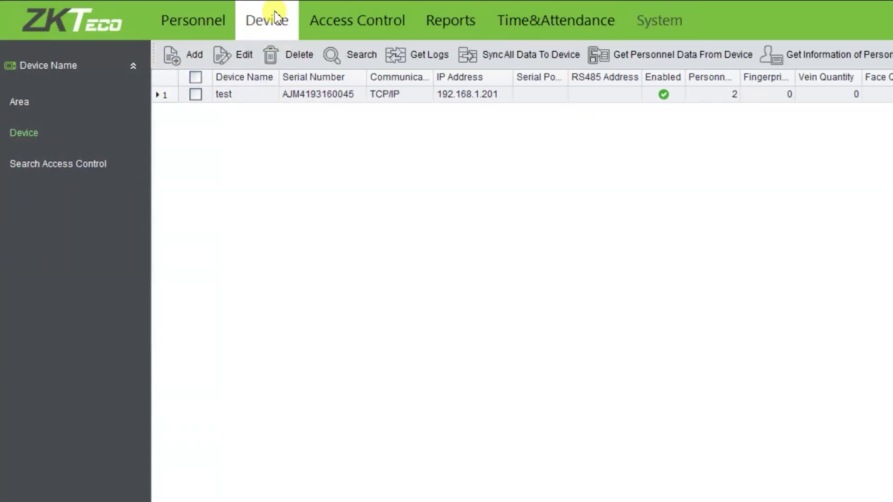
pyautogui.click(194, 79)
pyautogui.click(300, 55)
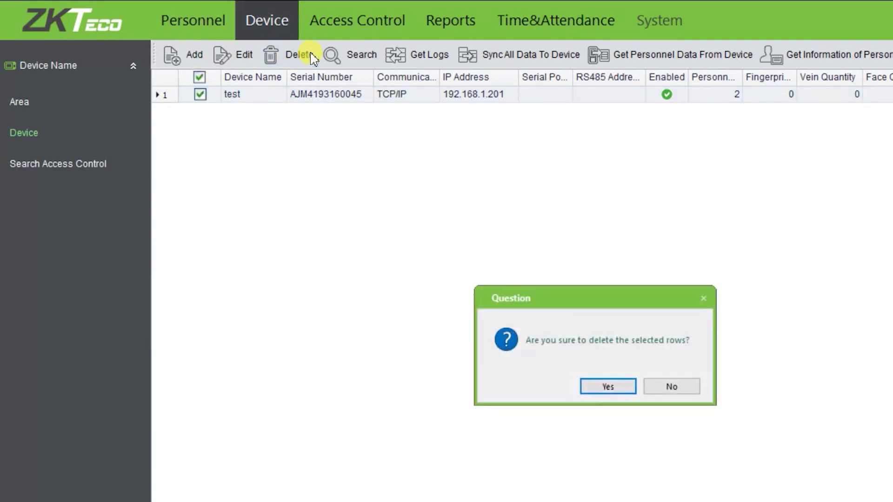
pyautogui.click(595, 390)
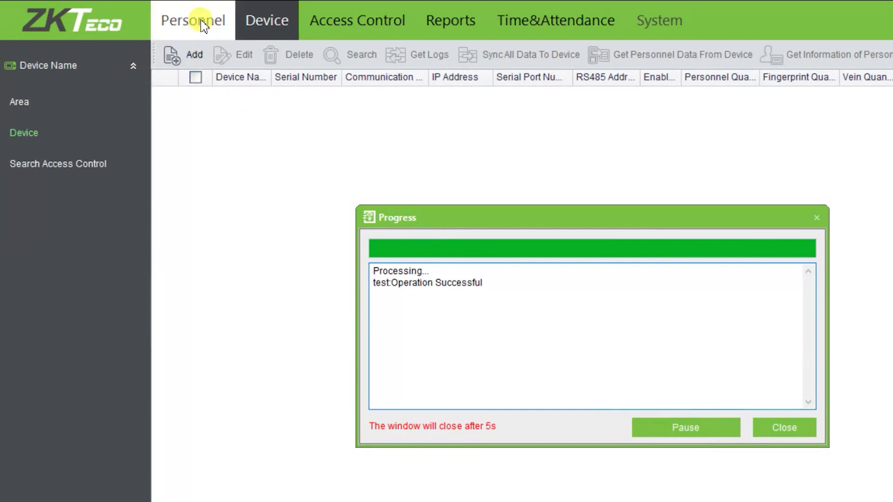
pyautogui.click(773, 426)
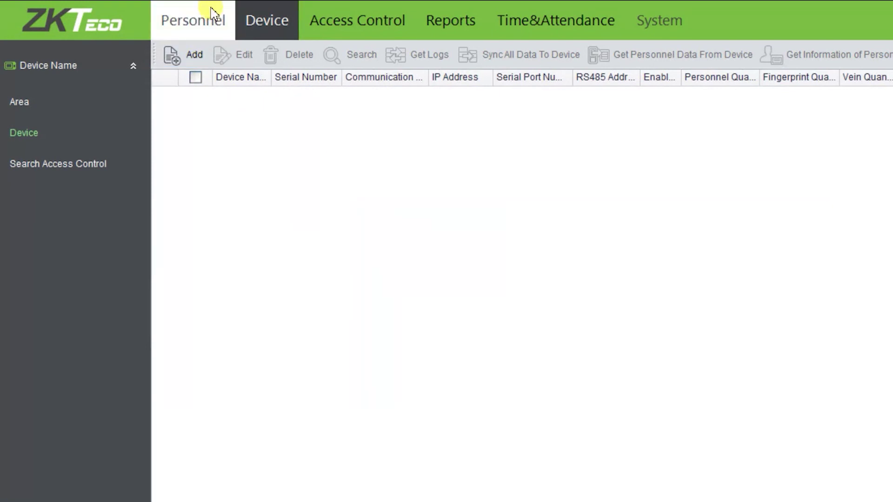